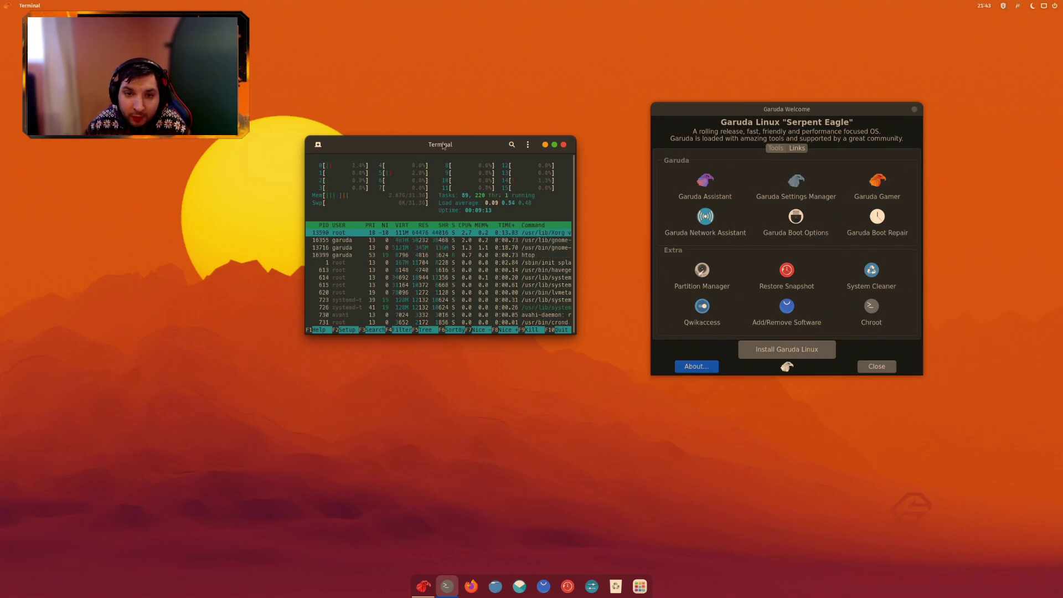
- Move the htop terminal window slightly right, beside the Garuda Welcome window
{"action": "left_click_drag", "start_coordinate": [443, 146], "coordinate": [469, 152]}
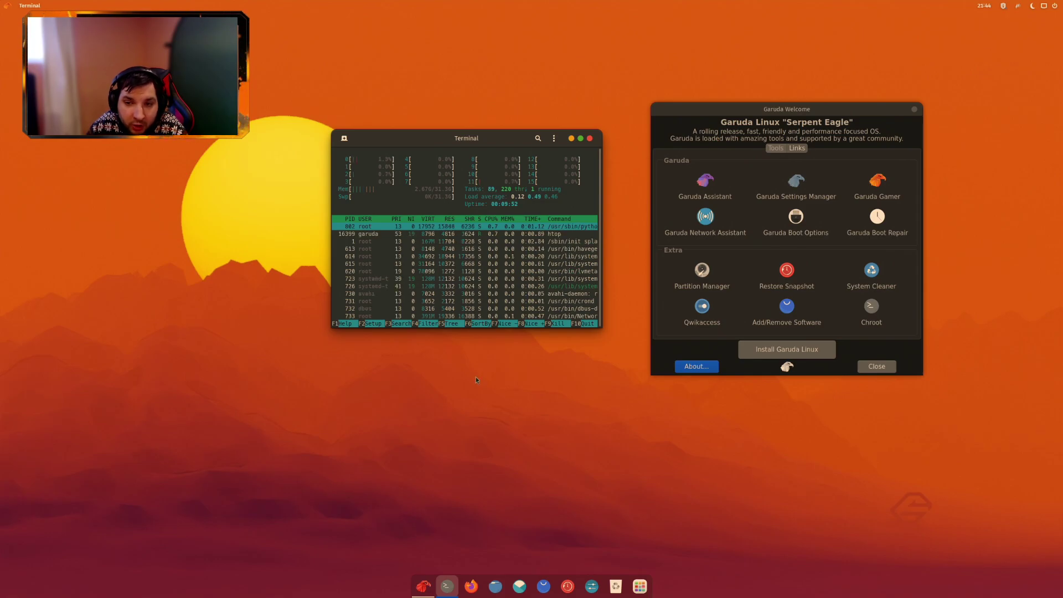
- Launch GreenWithEnvy from the Show Applications grid
{"action": "left_click", "coordinate": [640, 585]}
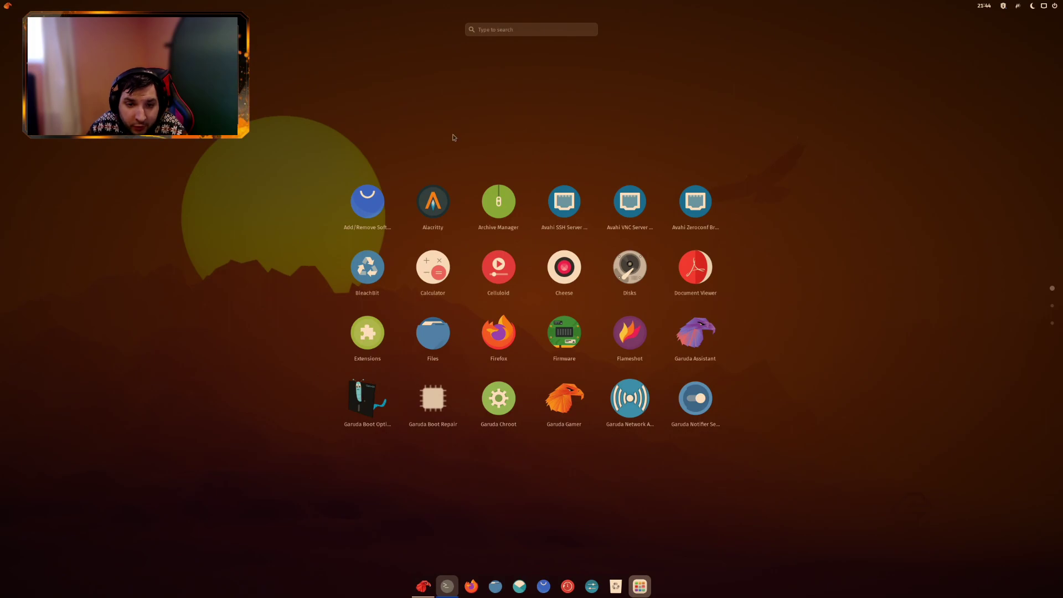
{"action": "scroll", "coordinate": [590, 295], "scroll_direction": "down", "scroll_amount": 2}
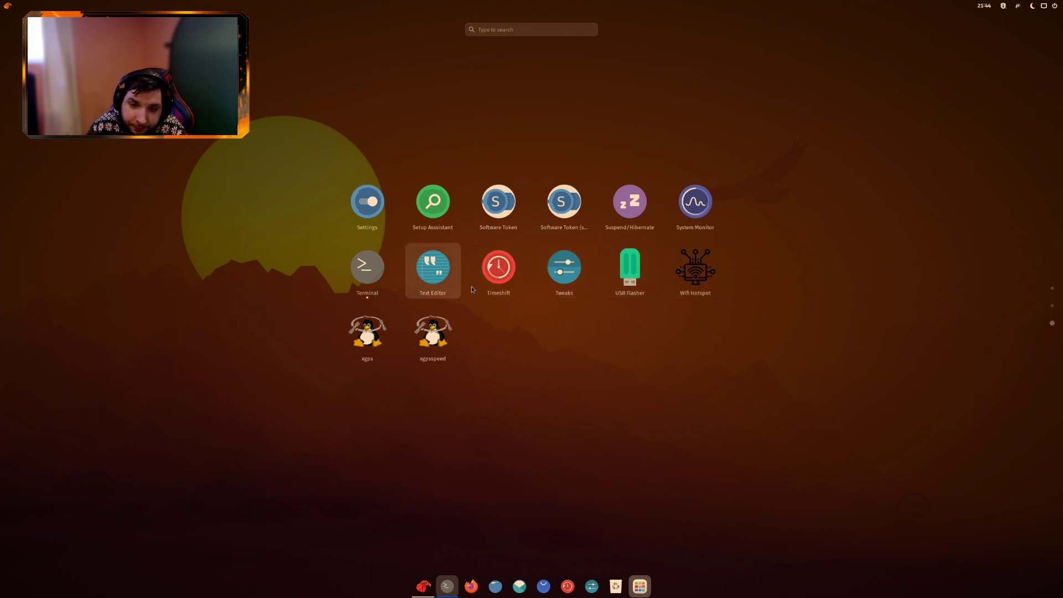
{"action": "scroll", "coordinate": [473, 286], "scroll_direction": "up", "scroll_amount": 1}
{"action": "left_click", "coordinate": [631, 220]}
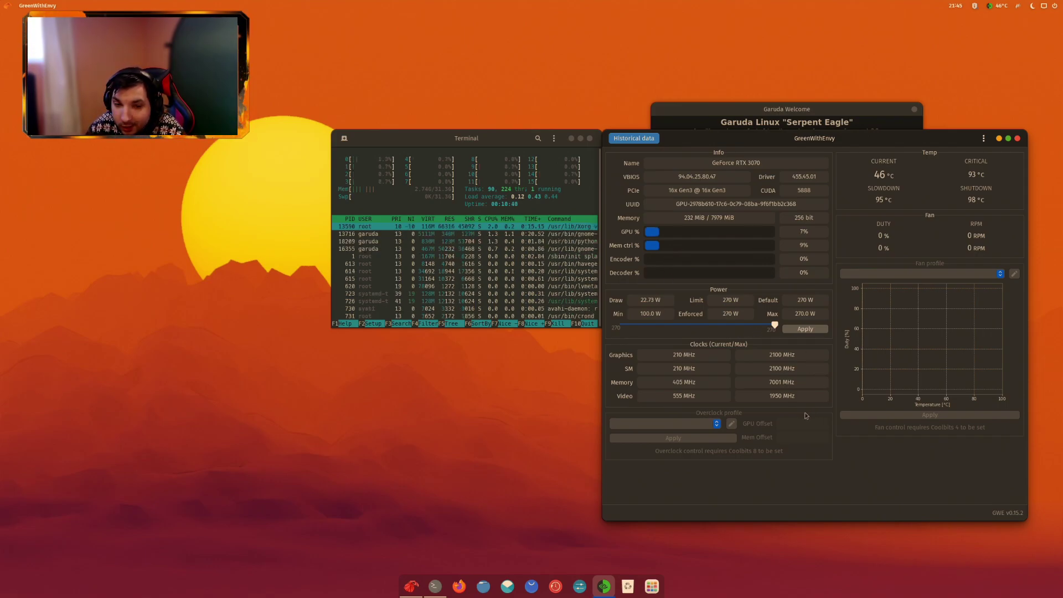
- Move the GreenWithEnvy window left, then open and close its ⋮ options menu
{"action": "left_click_drag", "start_coordinate": [830, 141], "coordinate": [745, 108]}
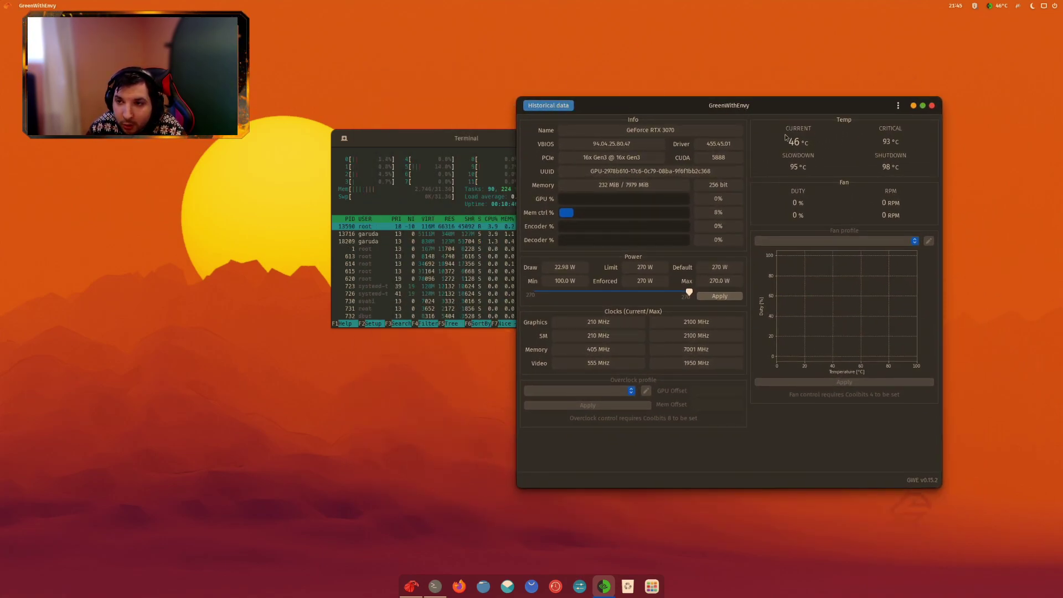
{"action": "left_click", "coordinate": [898, 106]}
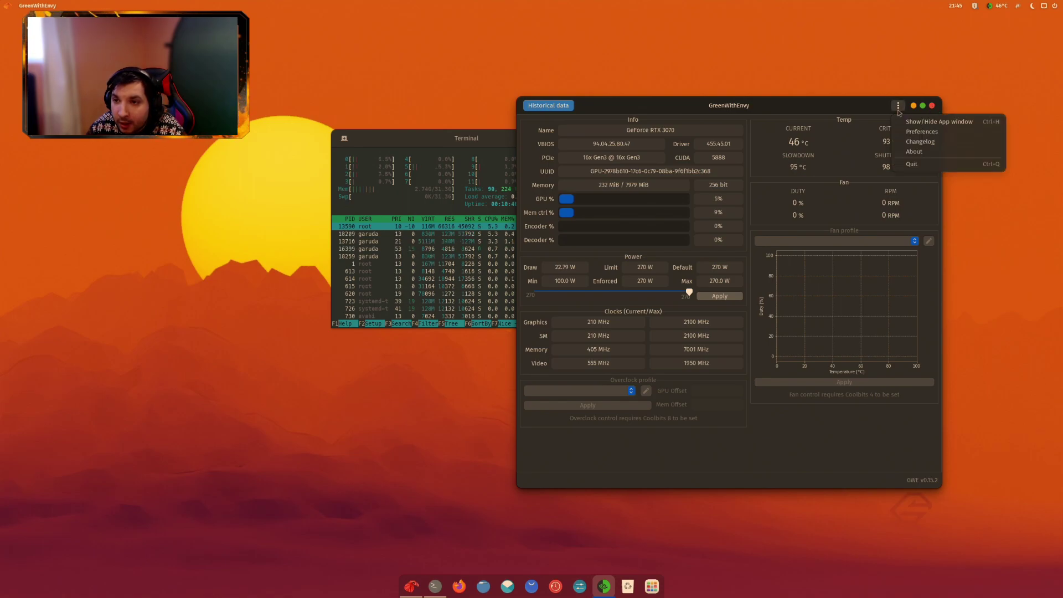
{"action": "left_click", "coordinate": [862, 114]}
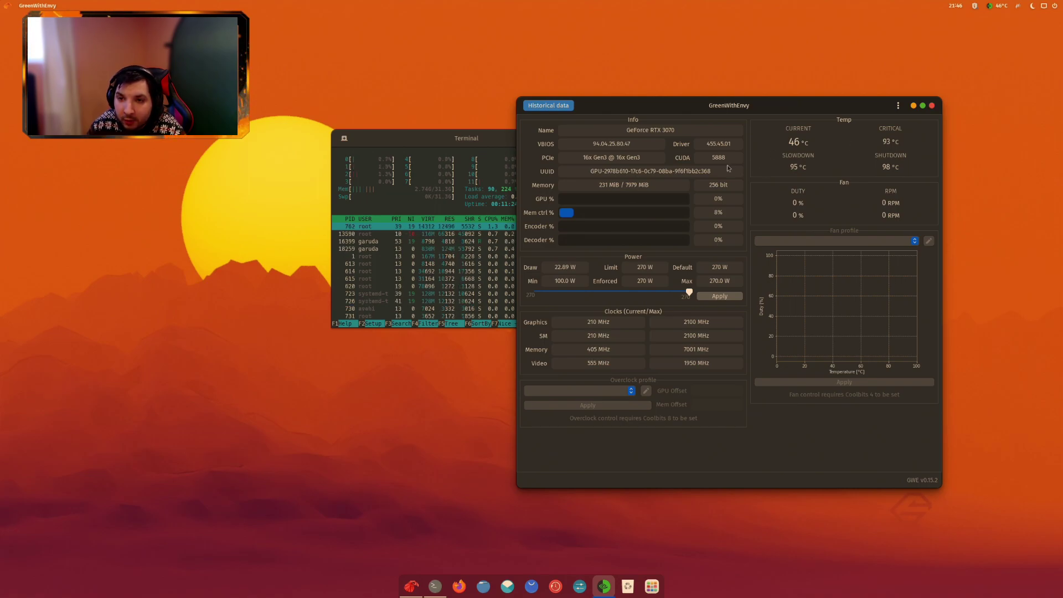
- Close GreenWithEnvy to the tray and check its temperature indicator menu
{"action": "left_click", "coordinate": [932, 106]}
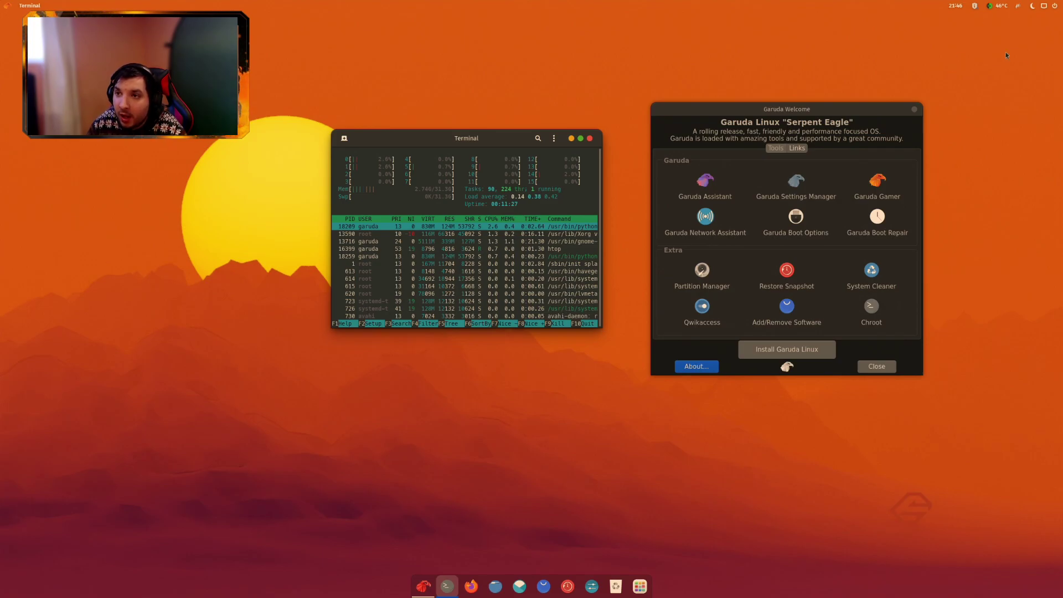
{"action": "left_click", "coordinate": [996, 7]}
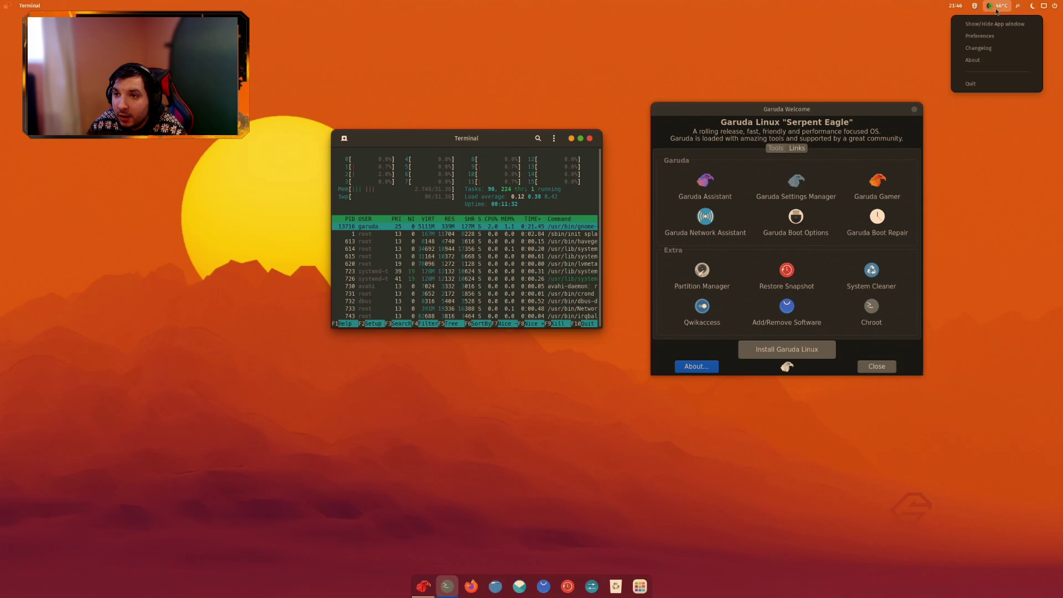
{"action": "left_click", "coordinate": [996, 10]}
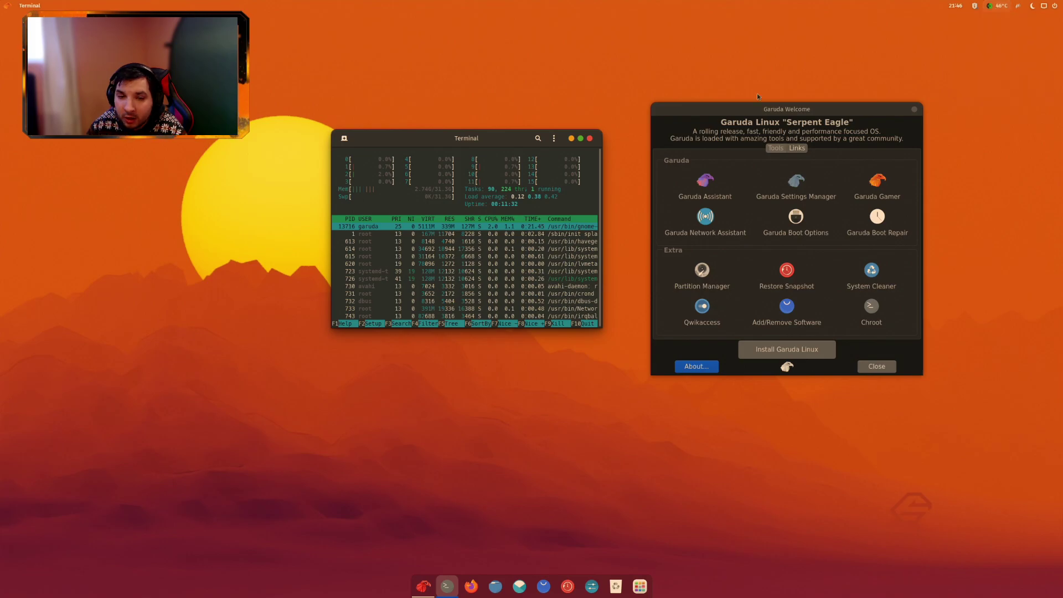
- Toggle the applications overview and the tray GPU indicator menu, leaving the menu open
{"action": "left_click", "coordinate": [637, 590]}
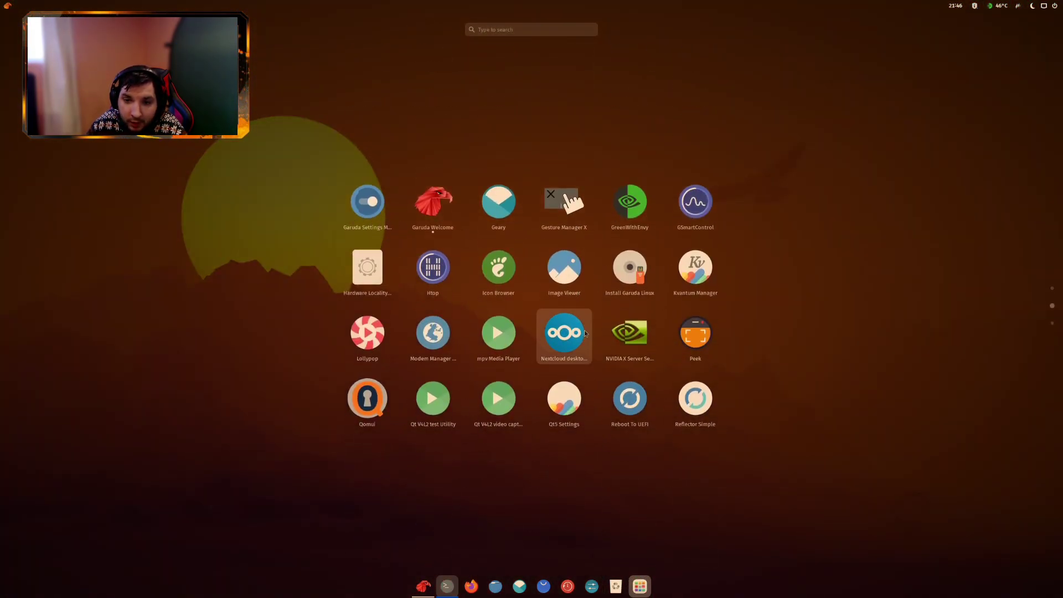
{"action": "left_click", "coordinate": [739, 141]}
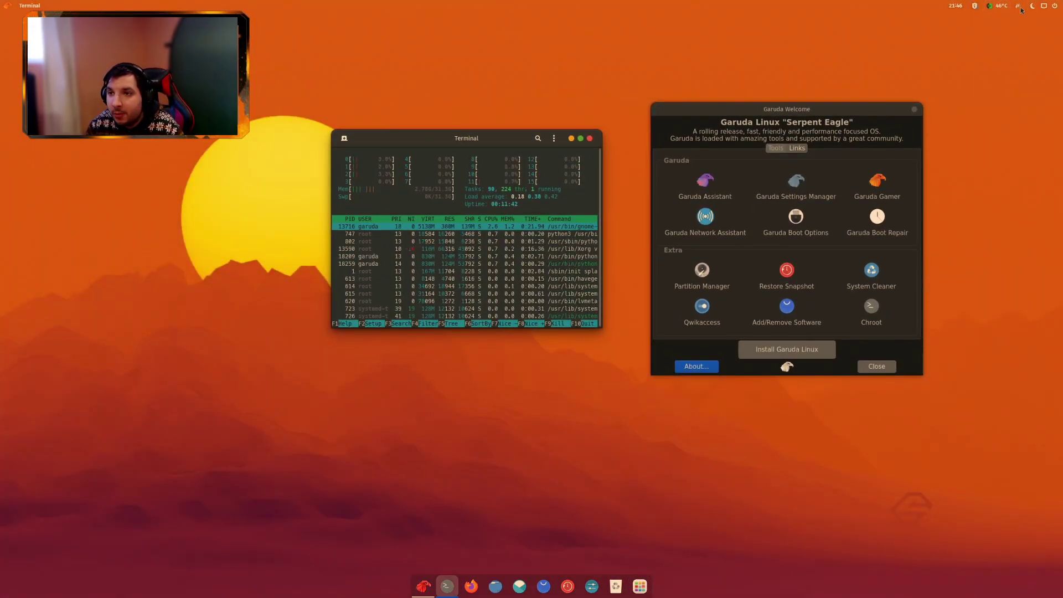
{"action": "left_click", "coordinate": [1005, 7]}
{"action": "left_click", "coordinate": [986, 7]}
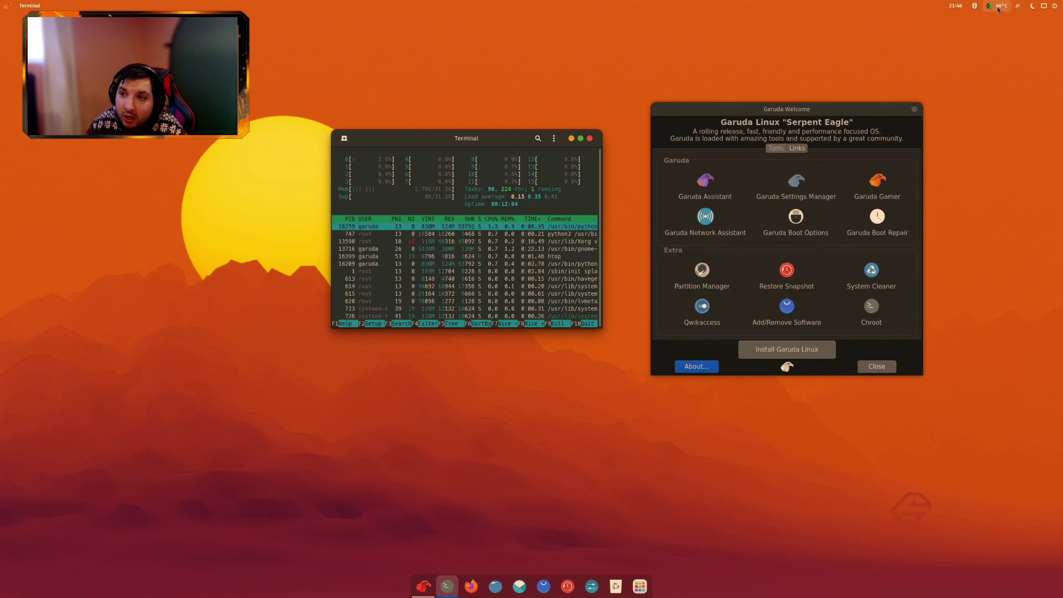
{"action": "left_click", "coordinate": [998, 6]}
{"action": "left_click", "coordinate": [998, 6]}
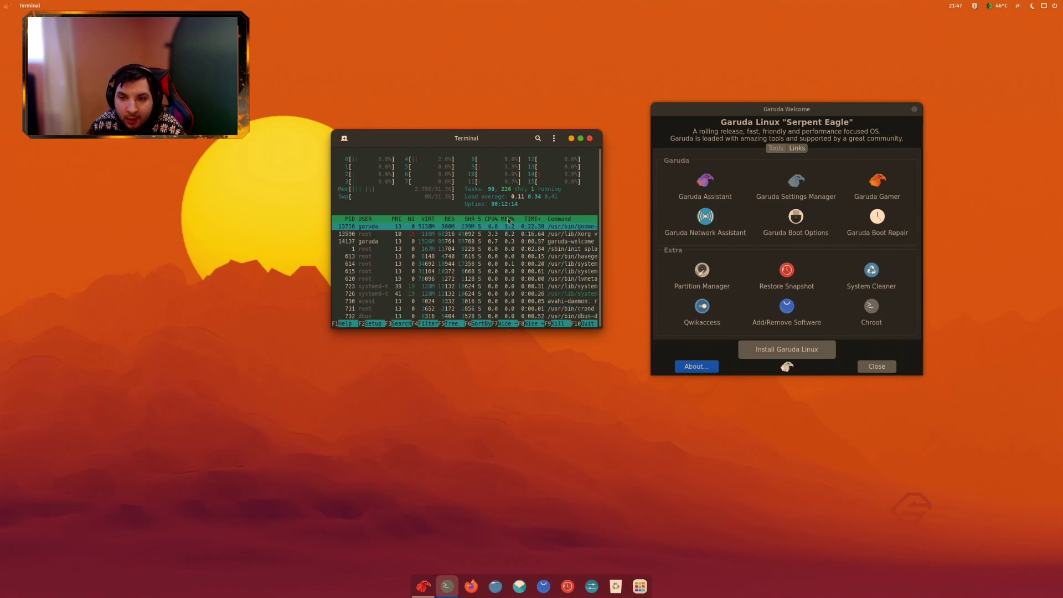
{"action": "left_click", "coordinate": [994, 6]}
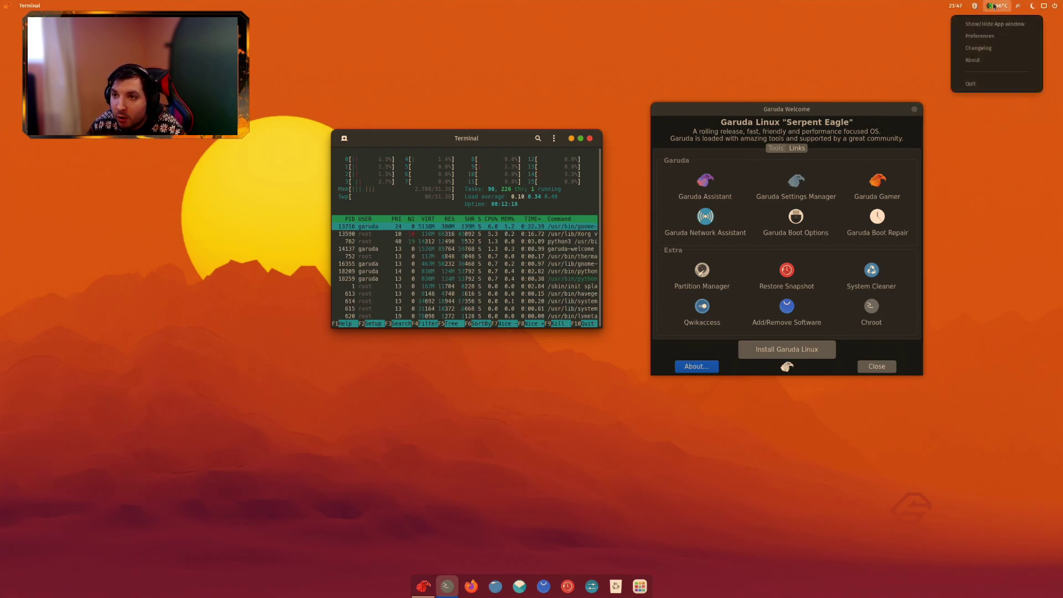
- Enable Launch on login and Check for new App version on launch in GreenWithEnvy Preferences, then close Settings
{"action": "left_click", "coordinate": [994, 5]}
{"action": "left_click", "coordinate": [994, 6]}
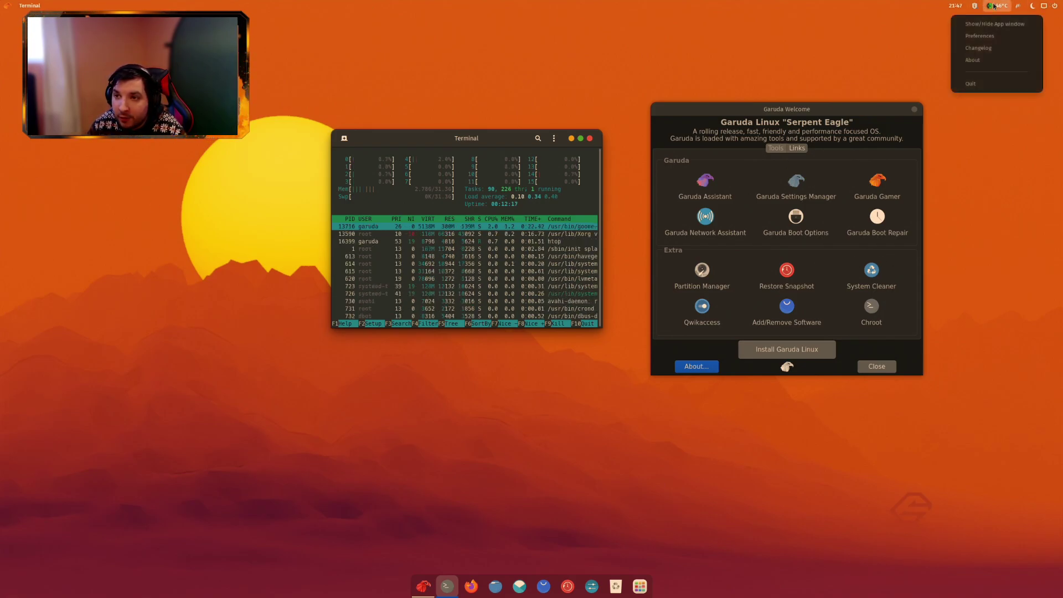
{"action": "left_click", "coordinate": [979, 37]}
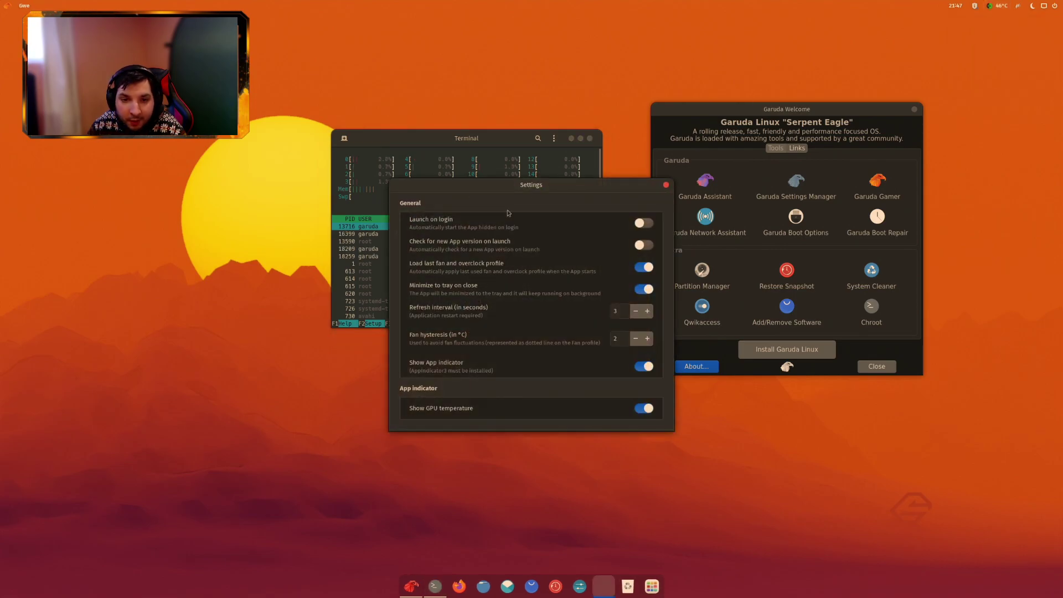
{"action": "left_click", "coordinate": [649, 226]}
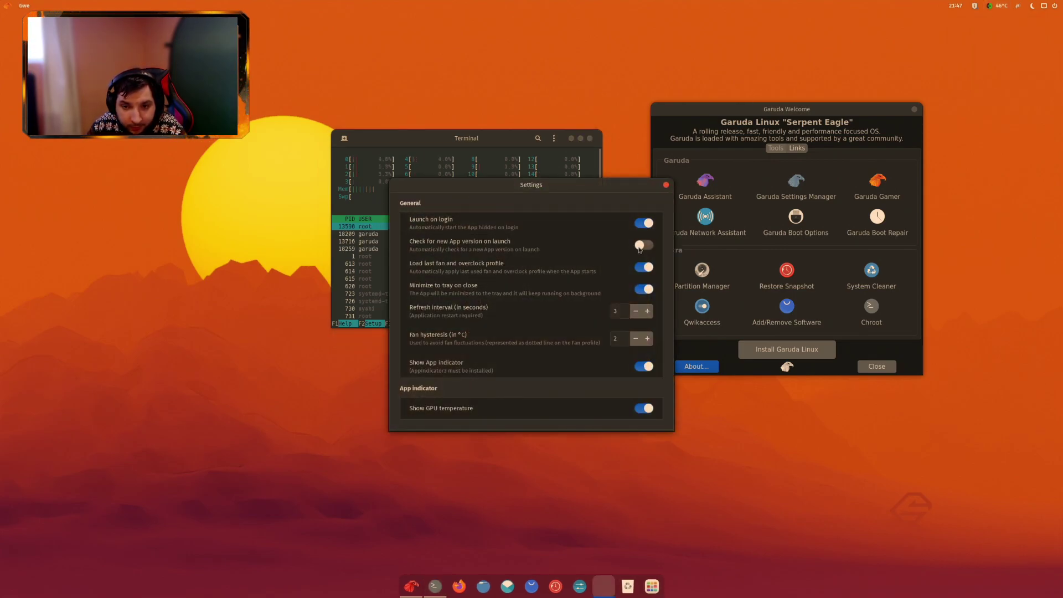
{"action": "left_click", "coordinate": [639, 249]}
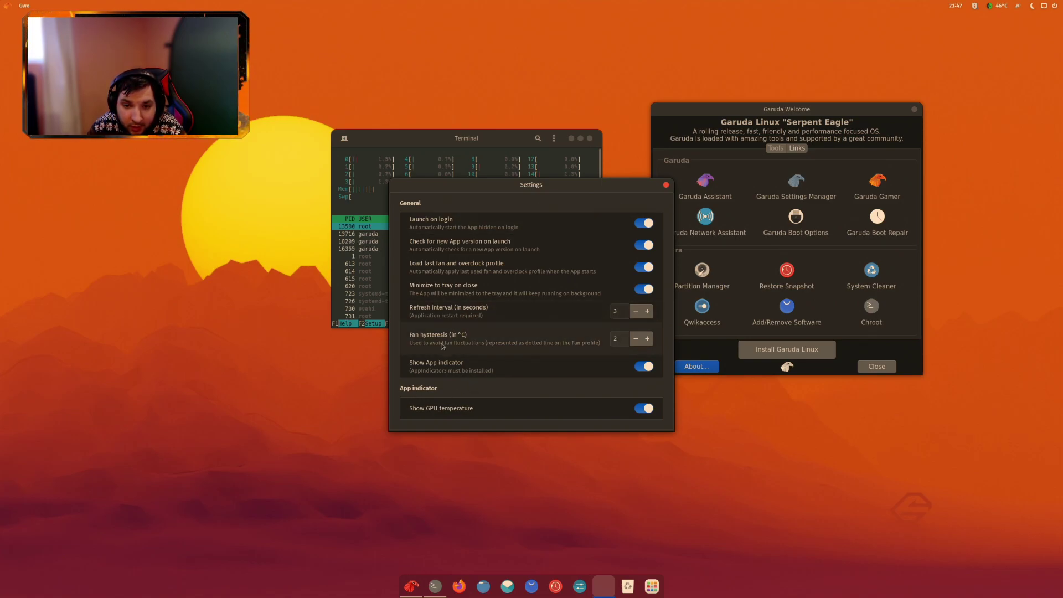
{"action": "left_click", "coordinate": [666, 186]}
- Open and close the tray GPU temperature menu, leaving it dismissed
{"action": "left_click", "coordinate": [1000, 7]}
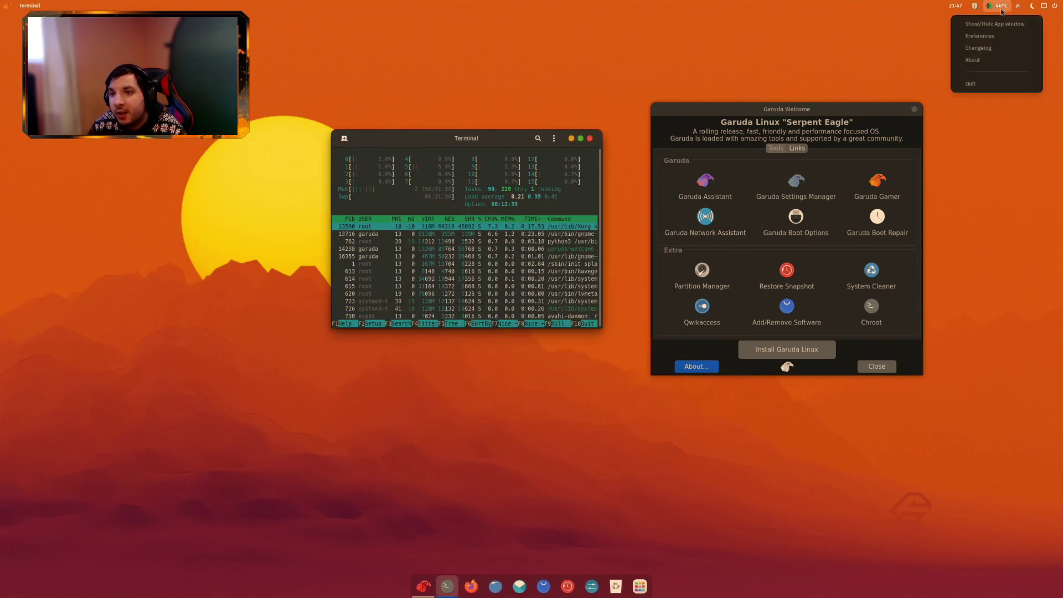
{"action": "left_click", "coordinate": [1001, 8]}
{"action": "left_click", "coordinate": [1001, 11]}
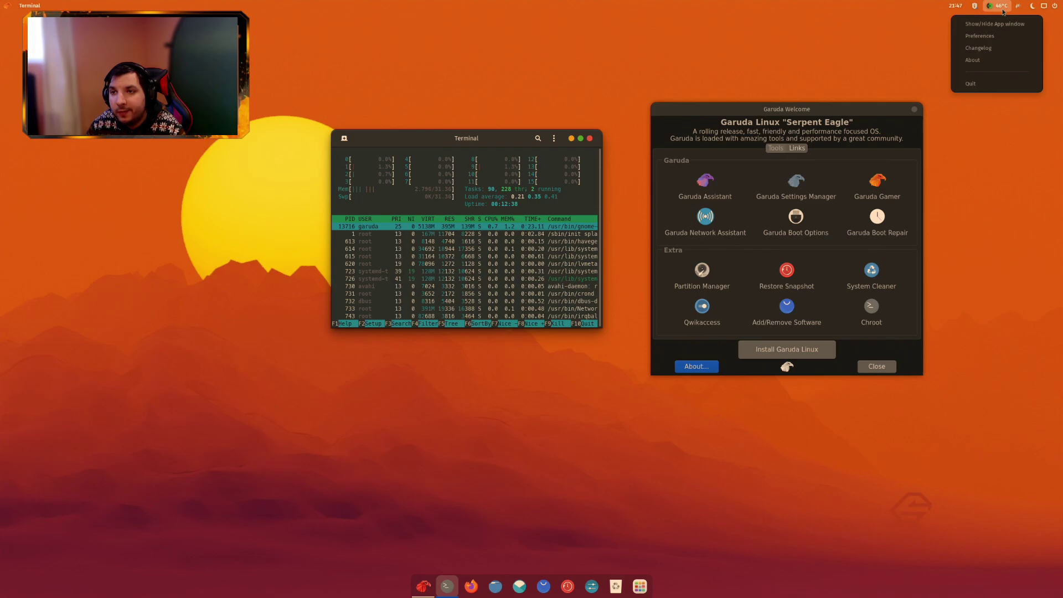
{"action": "left_click", "coordinate": [1000, 8]}
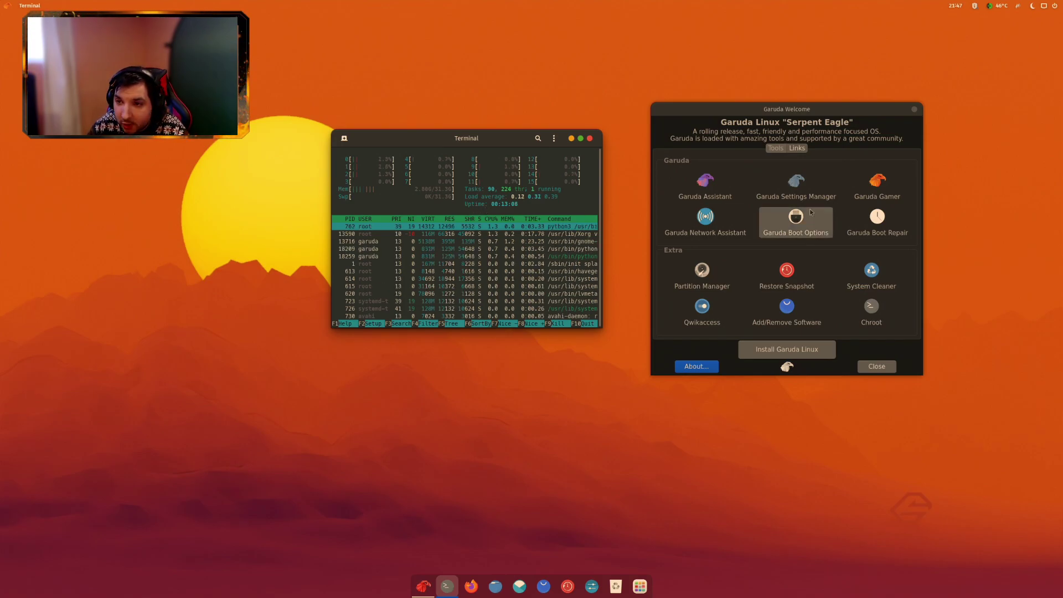
- Launch Garuda Gamer, move it up and right, and enlarge it to show every column
{"action": "left_click", "coordinate": [877, 181]}
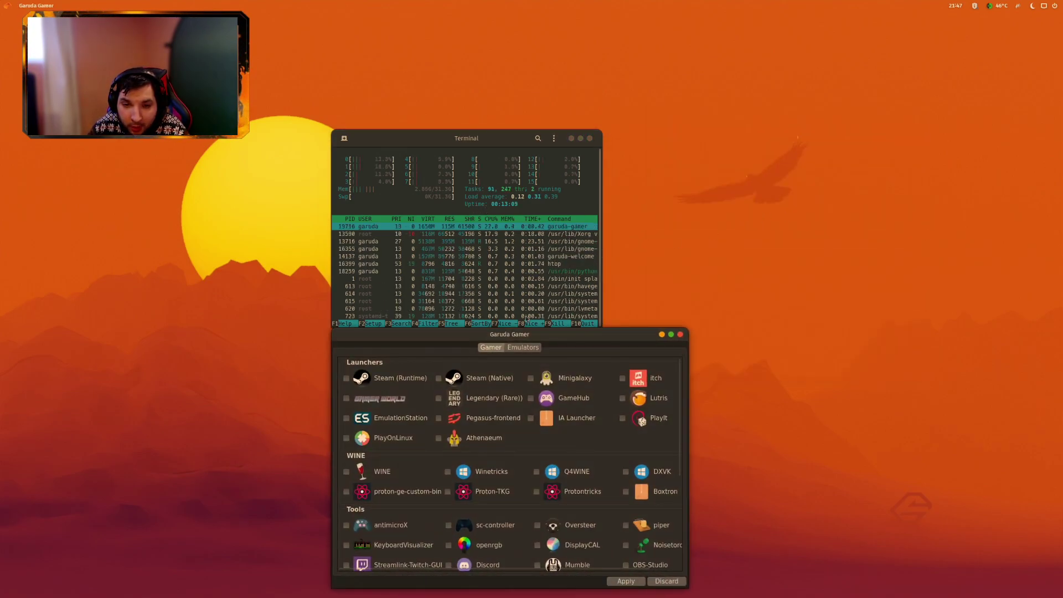
{"action": "left_click_drag", "start_coordinate": [523, 334], "coordinate": [661, 119]}
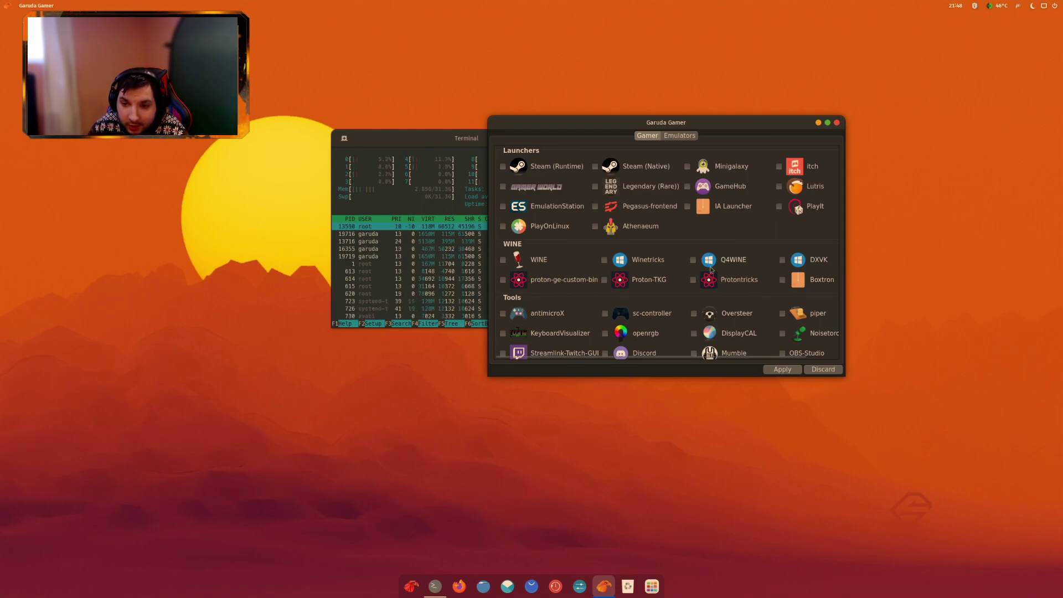
{"action": "scroll", "coordinate": [795, 282], "scroll_direction": "down", "scroll_amount": 3}
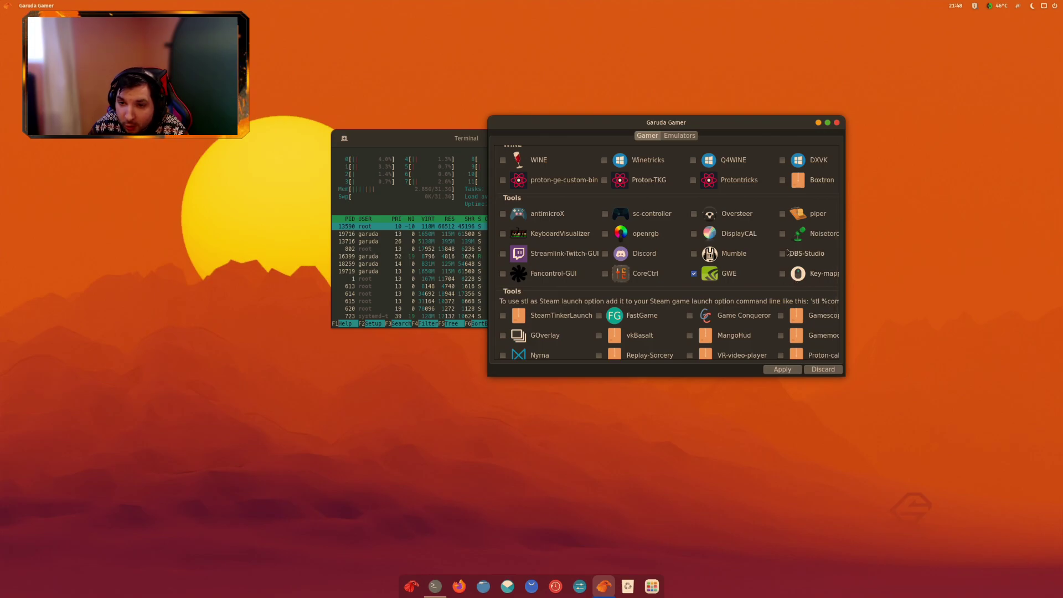
{"action": "scroll", "coordinate": [719, 252], "scroll_direction": "down", "scroll_amount": 2}
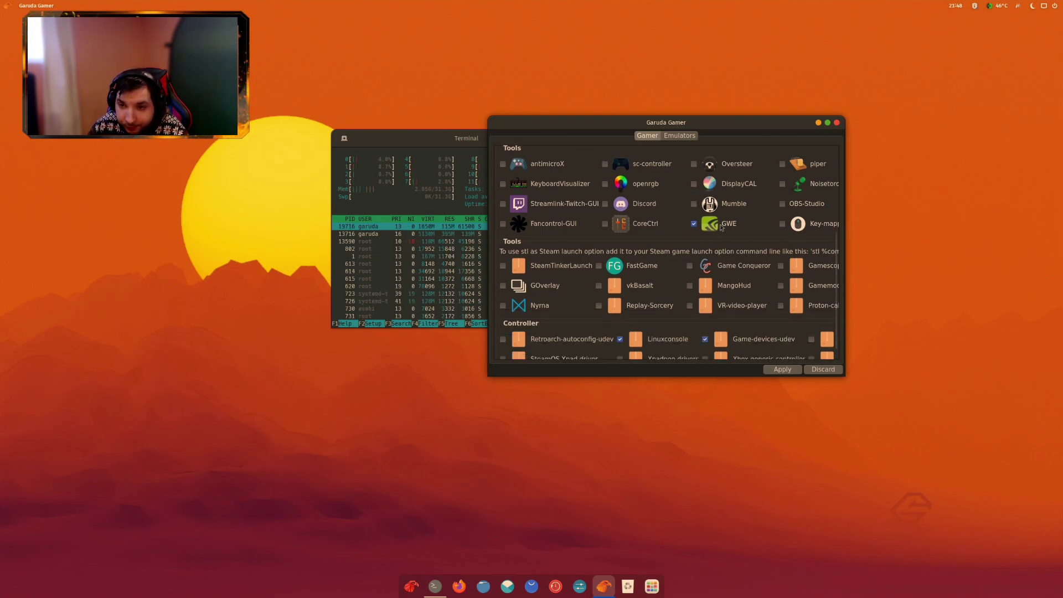
{"action": "scroll", "coordinate": [723, 306], "scroll_direction": "down", "scroll_amount": 1}
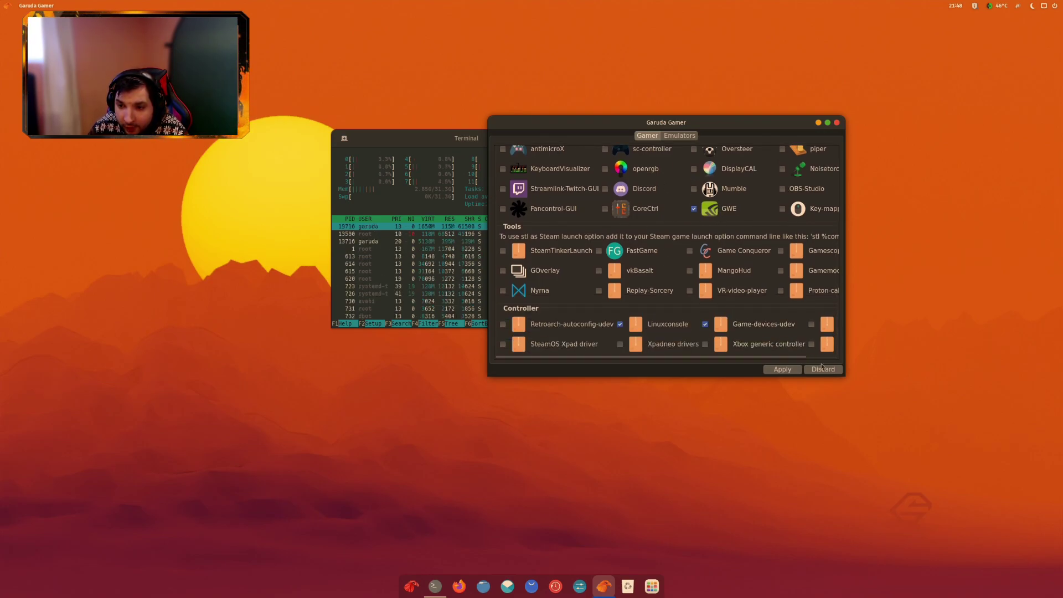
{"action": "left_click_drag", "start_coordinate": [845, 375], "coordinate": [1011, 533]}
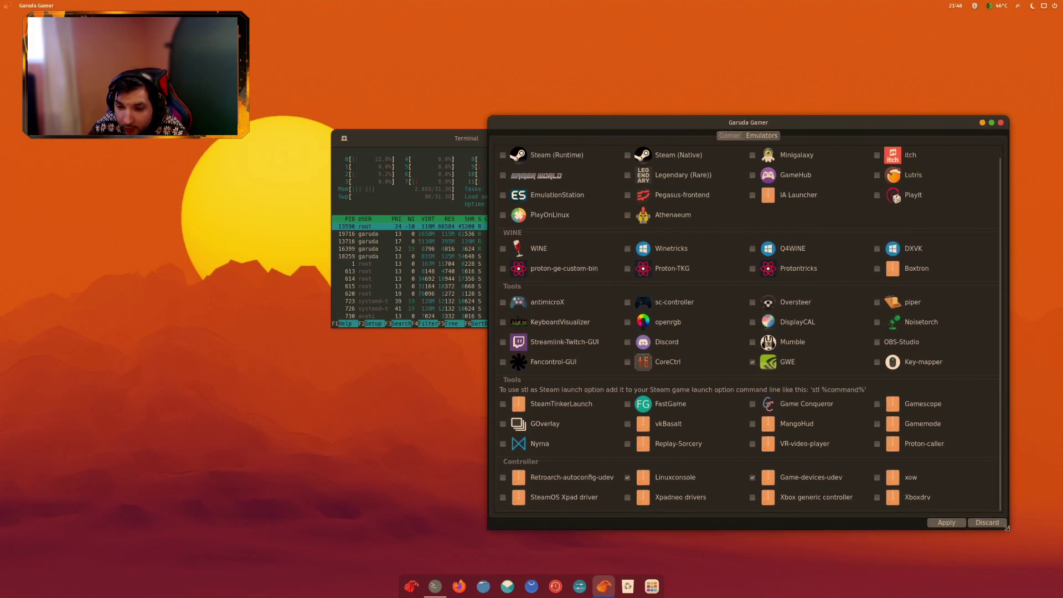
- Switch between the Emulators list and the Gamer launchers list, ending on Gamer
{"action": "left_click", "coordinate": [767, 137]}
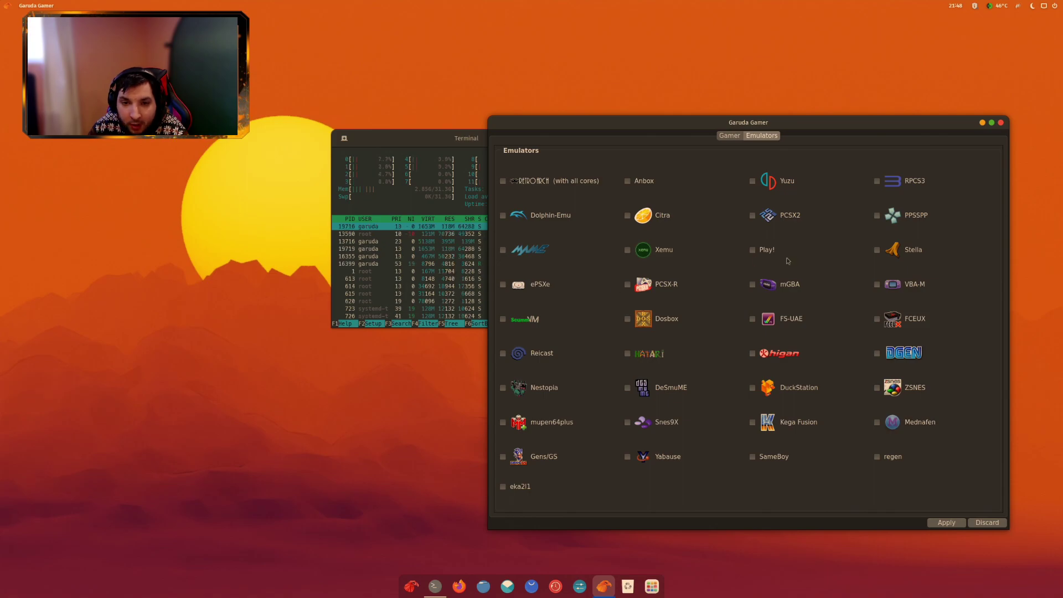
{"action": "left_click", "coordinate": [729, 136]}
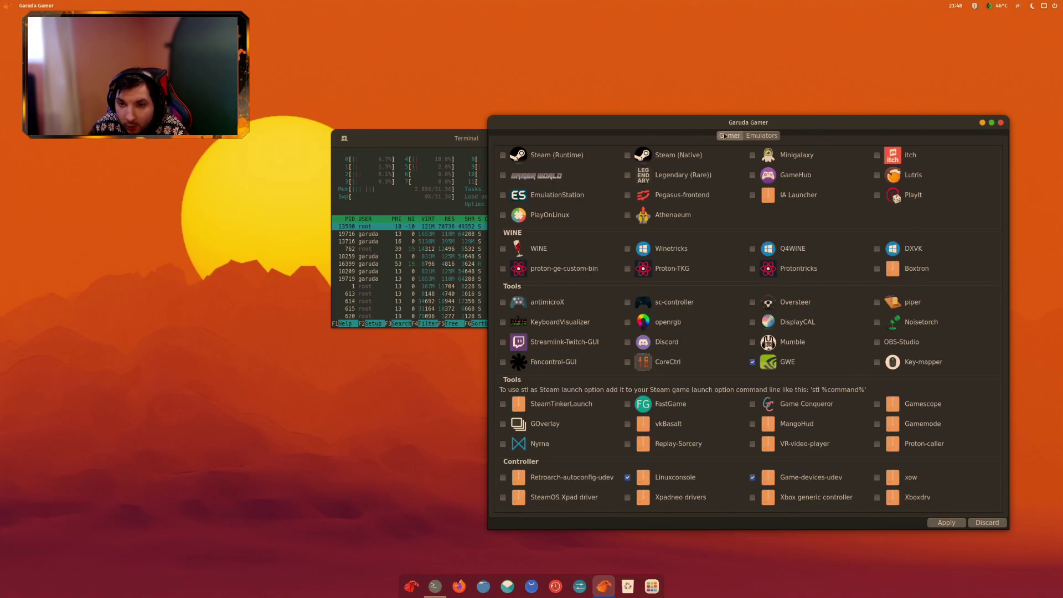
{"action": "left_click", "coordinate": [754, 137]}
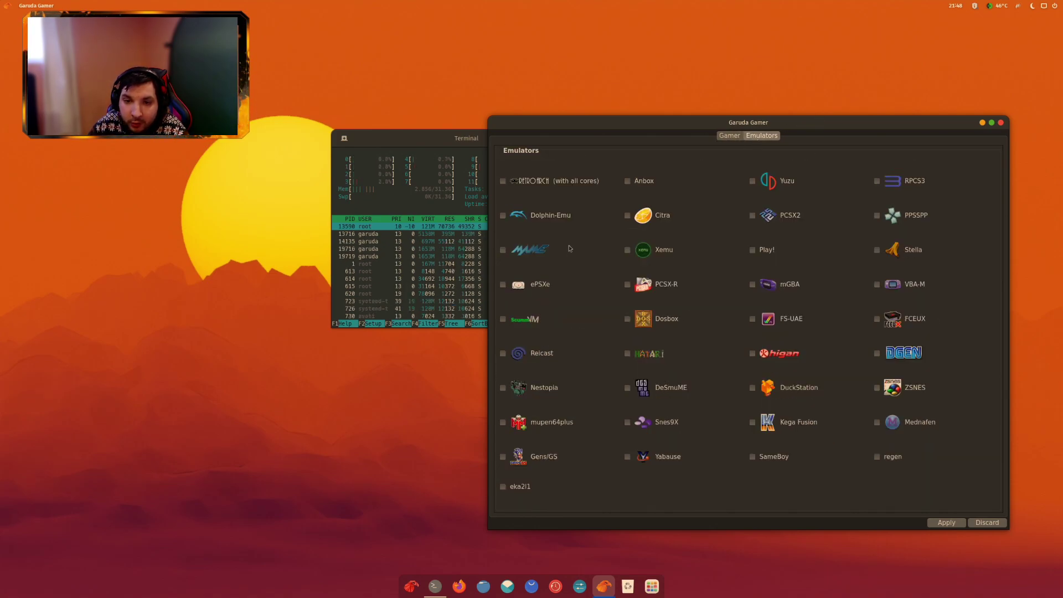
{"action": "left_click", "coordinate": [729, 136]}
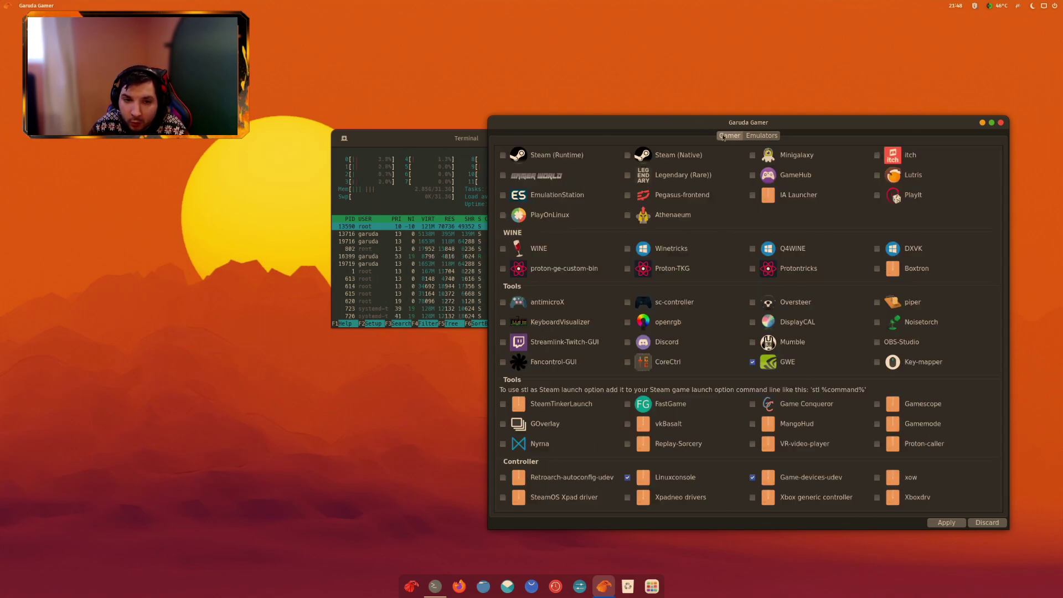
- Close Garuda Gamer and move the Garuda Welcome and htop windows apart
{"action": "left_click", "coordinate": [1004, 127]}
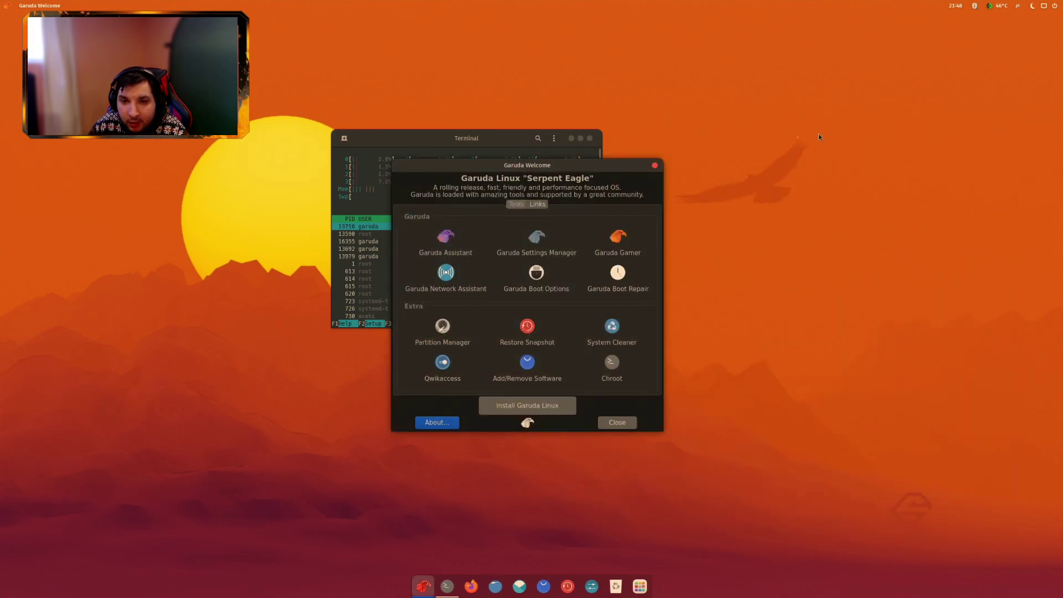
{"action": "left_click_drag", "start_coordinate": [548, 169], "coordinate": [778, 125]}
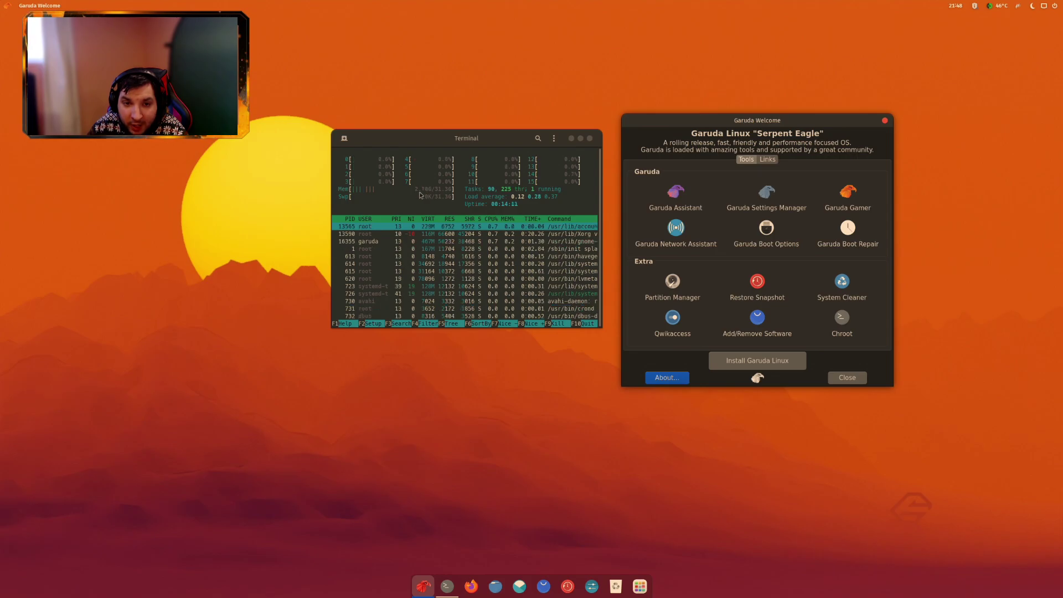
{"action": "left_click_drag", "start_coordinate": [475, 140], "coordinate": [443, 159]}
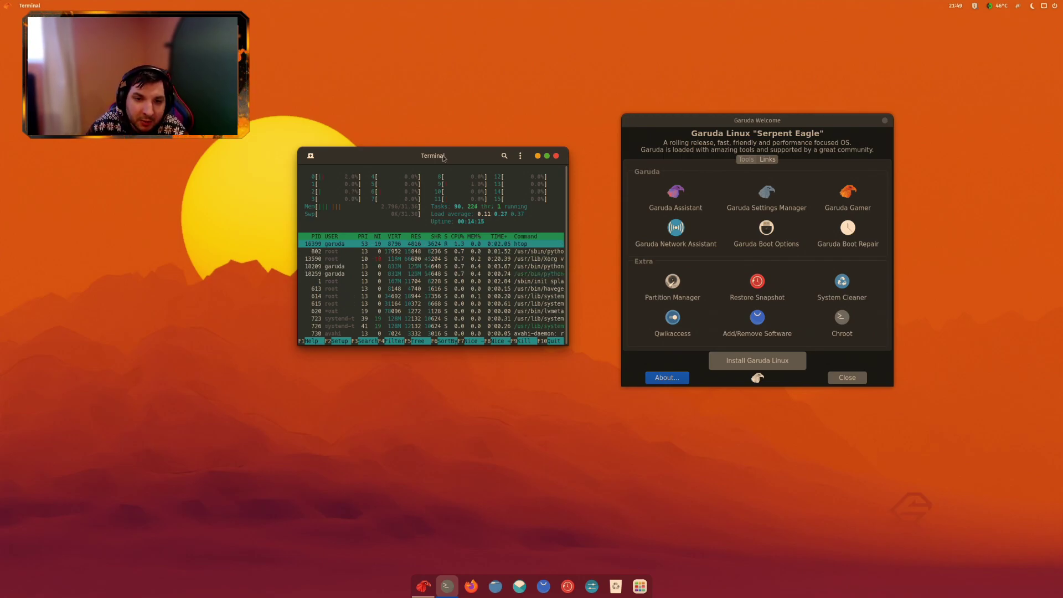
- Nudge the htop terminal right and reopen Garuda Gamer from Garuda Welcome
{"action": "left_click_drag", "start_coordinate": [443, 158], "coordinate": [461, 153]}
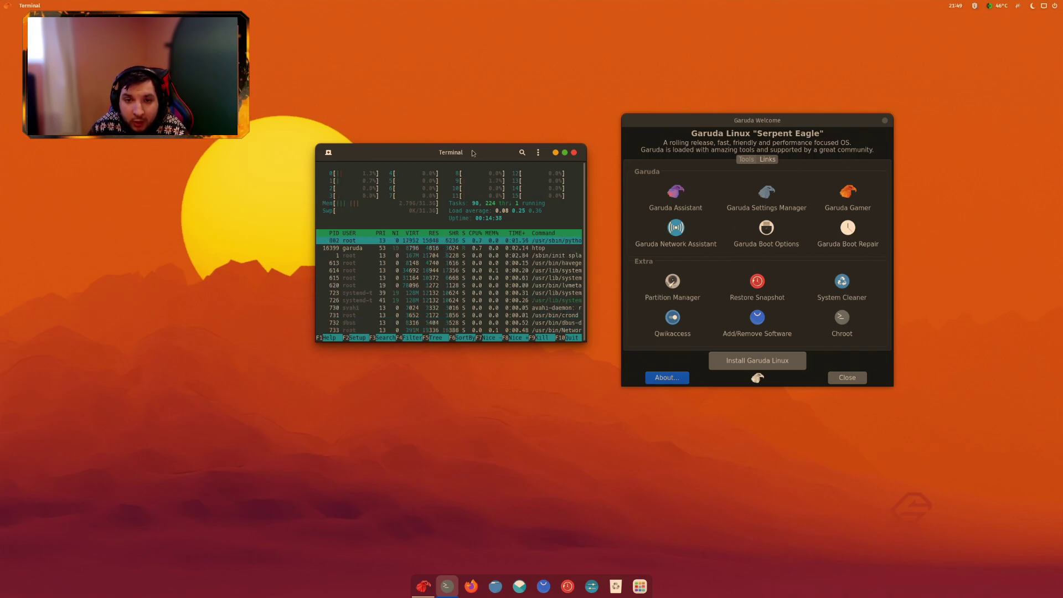
{"action": "left_click_drag", "start_coordinate": [472, 153], "coordinate": [485, 154]}
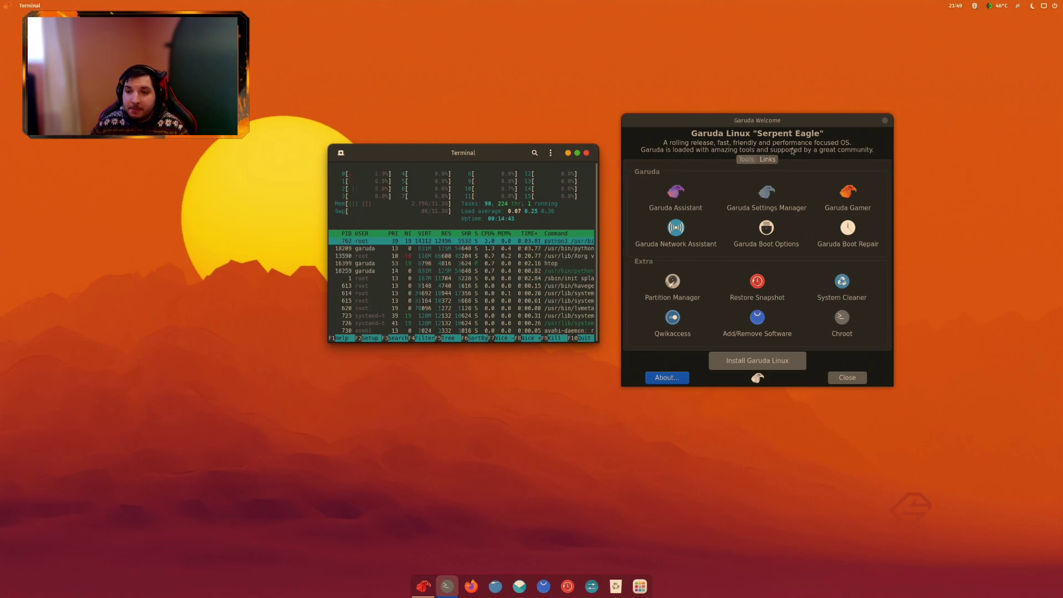
{"action": "left_click", "coordinate": [851, 197]}
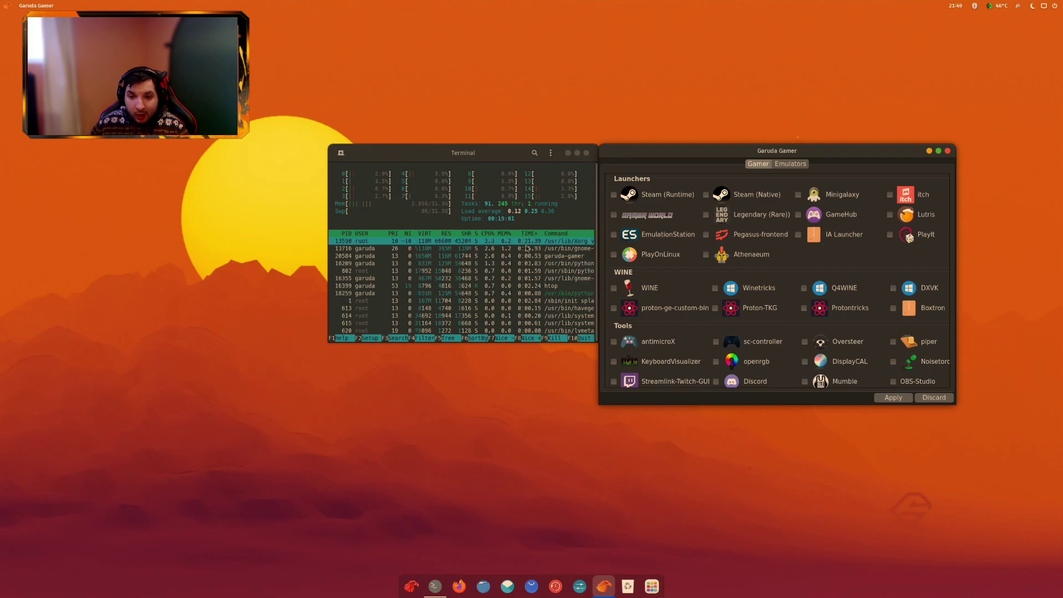
- Scroll through Garuda Gamer's launcher, WINE and tools lists, then close it
{"action": "scroll", "coordinate": [733, 311], "scroll_direction": "down", "scroll_amount": 2}
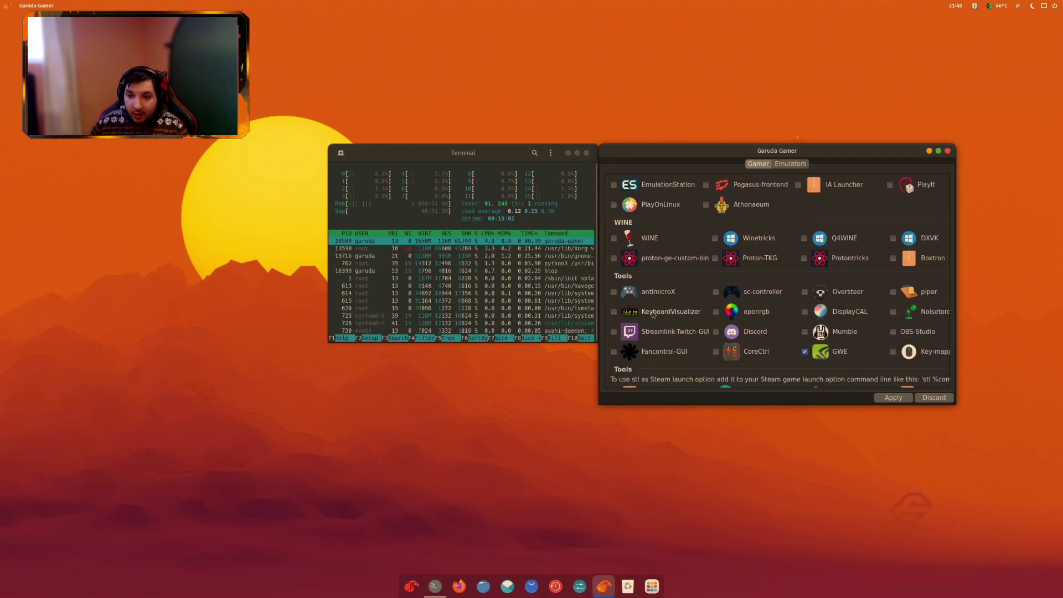
{"action": "scroll", "coordinate": [659, 314], "scroll_direction": "down", "scroll_amount": 3}
{"action": "scroll", "coordinate": [659, 313], "scroll_direction": "up", "scroll_amount": 5}
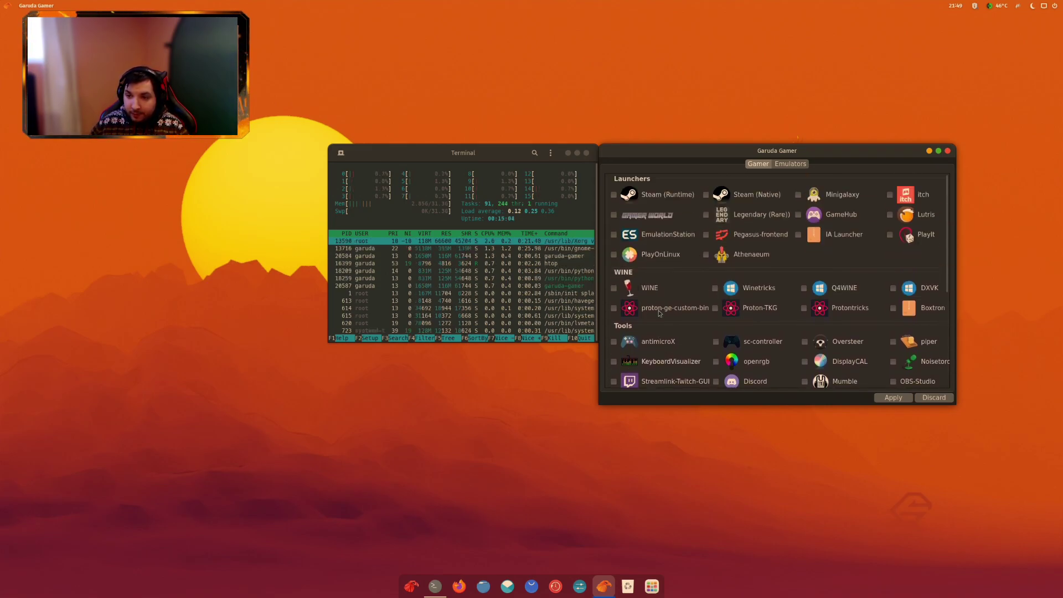
{"action": "left_click", "coordinate": [947, 151]}
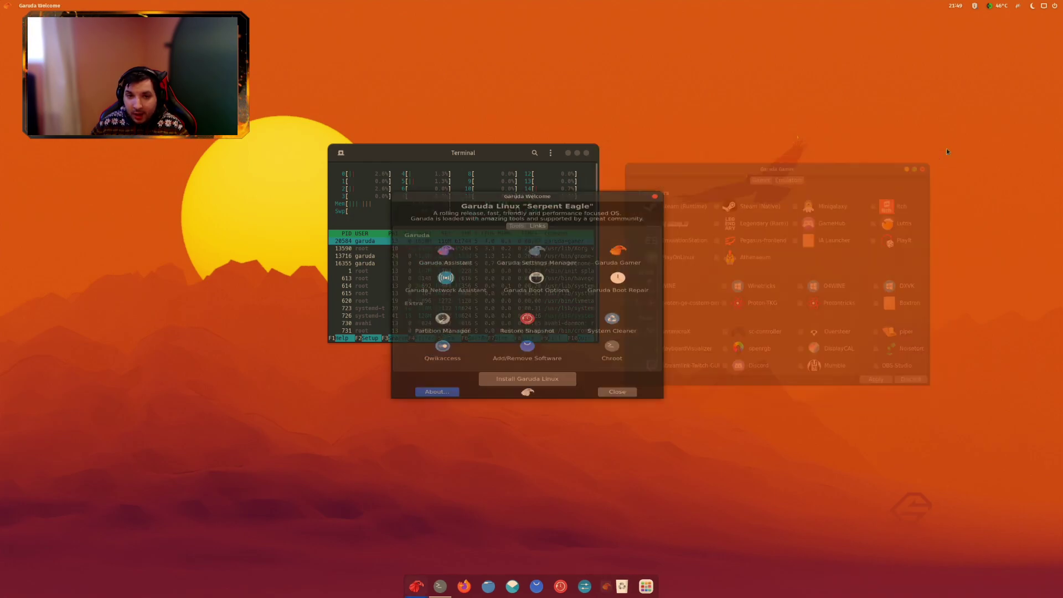
- Open Garuda Settings Manager, scroll its Hardware and System tiles, move it aside, then quit
{"action": "left_click", "coordinate": [529, 238]}
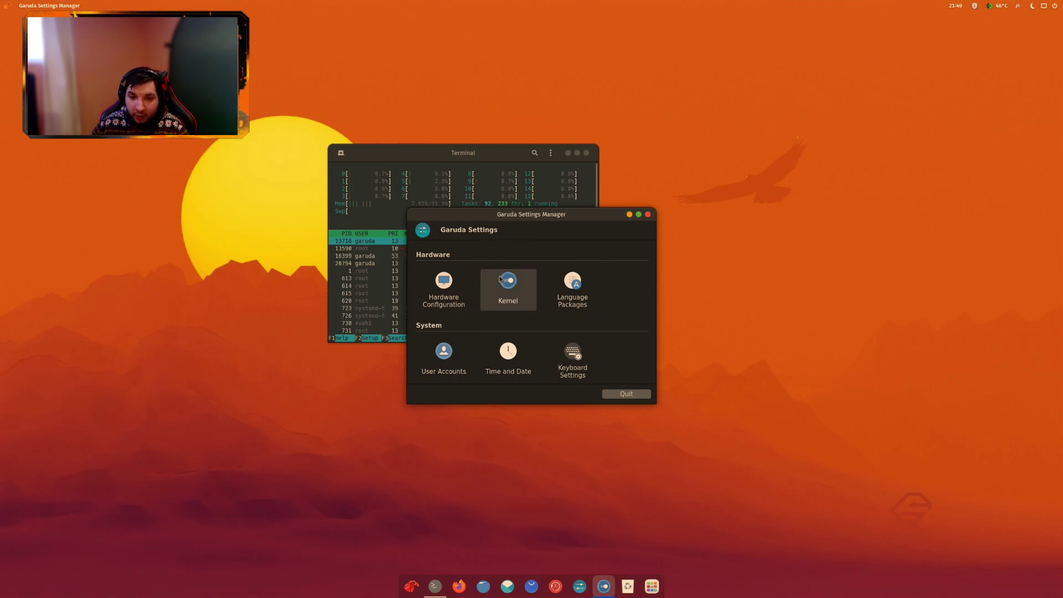
{"action": "scroll", "coordinate": [478, 310], "scroll_direction": "down", "scroll_amount": 2}
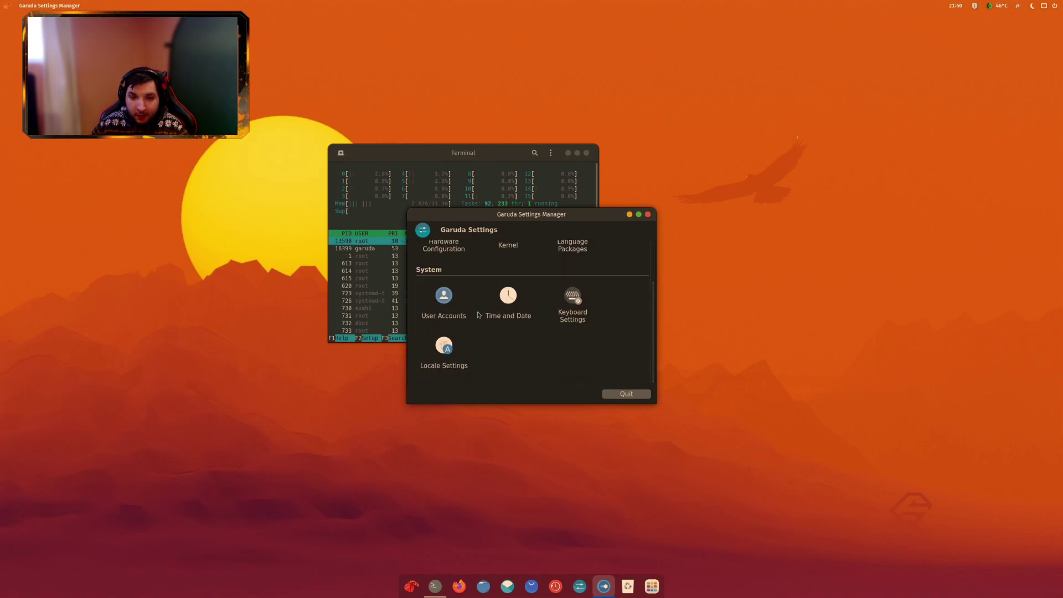
{"action": "scroll", "coordinate": [480, 311], "scroll_direction": "up", "scroll_amount": 2}
{"action": "left_click_drag", "start_coordinate": [522, 211], "coordinate": [766, 148]}
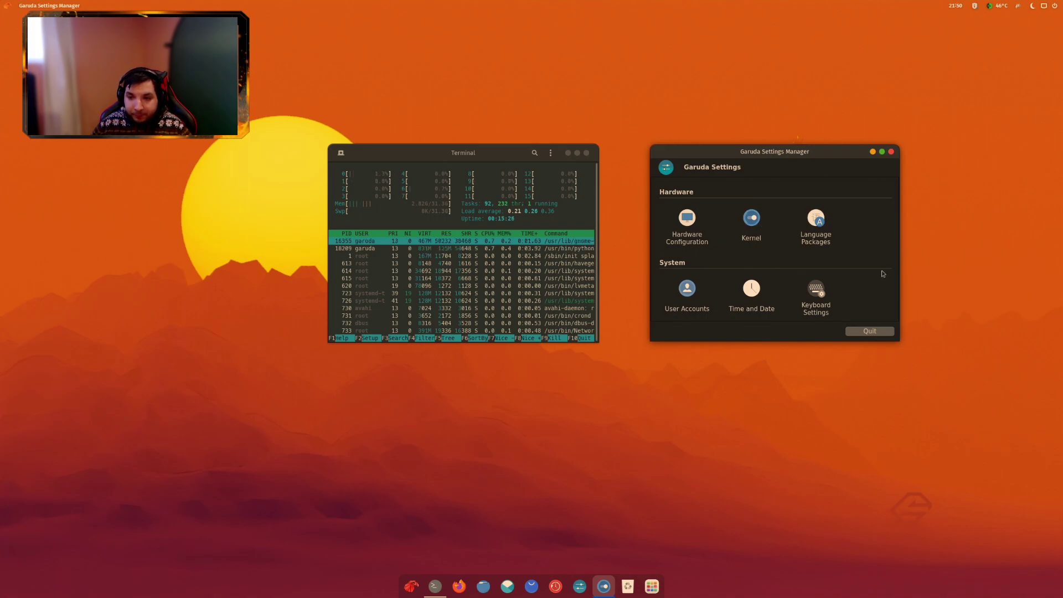
{"action": "left_click", "coordinate": [851, 332]}
- Open the desktop's Background settings, then view the 13 pending updates from the top bar
{"action": "right_click", "coordinate": [842, 174]}
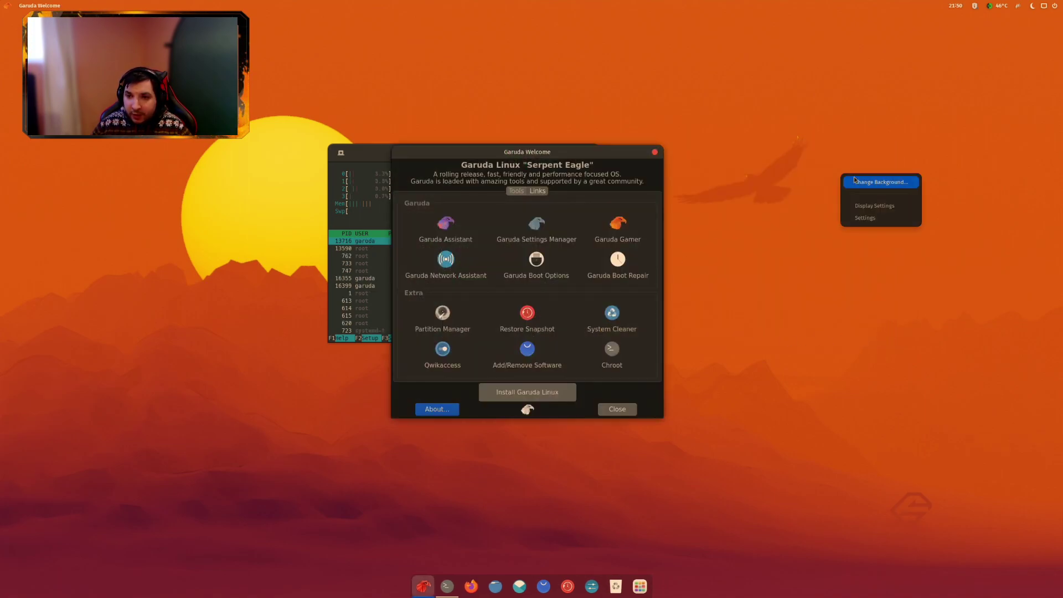
{"action": "key", "text": "Escape"}
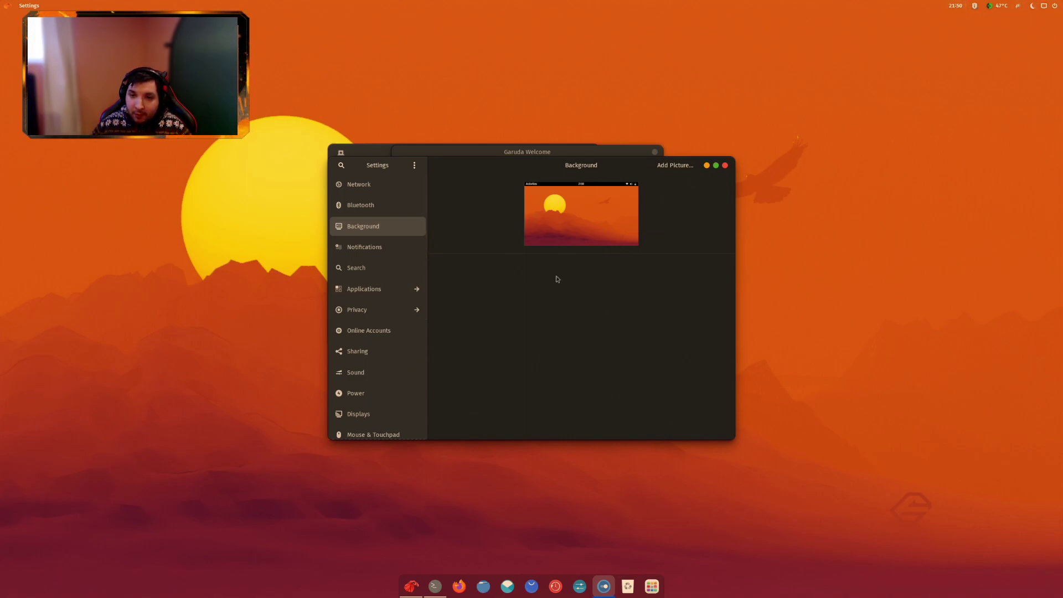
{"action": "left_click", "coordinate": [976, 8]}
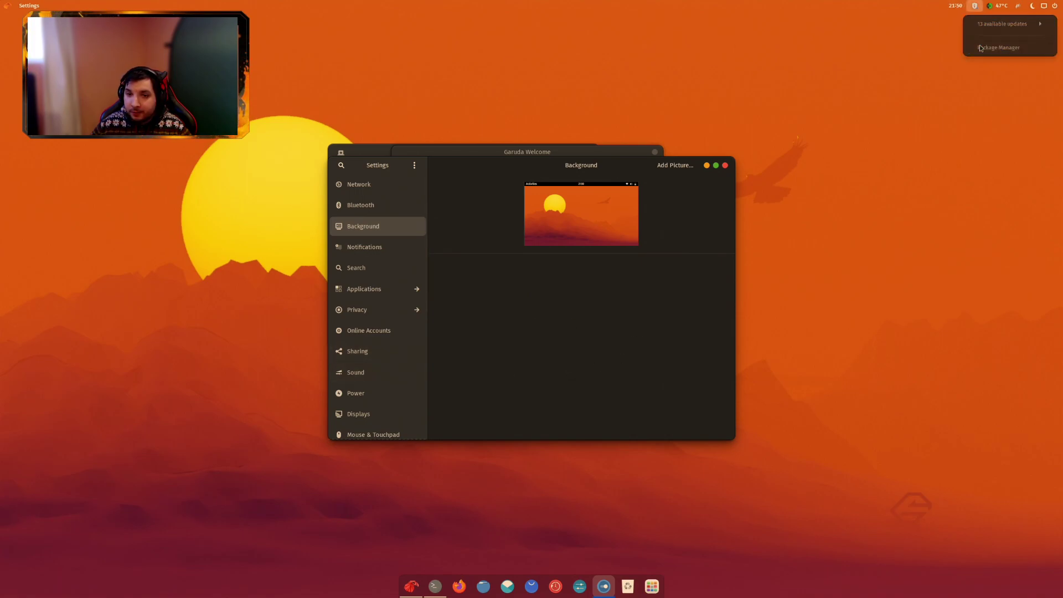
- Review the pending NVIDIA driver upgrades (235.2 MB) in Add/Remove Software, then close it
{"action": "left_click", "coordinate": [994, 47]}
{"action": "scroll", "coordinate": [409, 285], "scroll_direction": "down", "scroll_amount": 3}
{"action": "scroll", "coordinate": [408, 285], "scroll_direction": "down", "scroll_amount": 3}
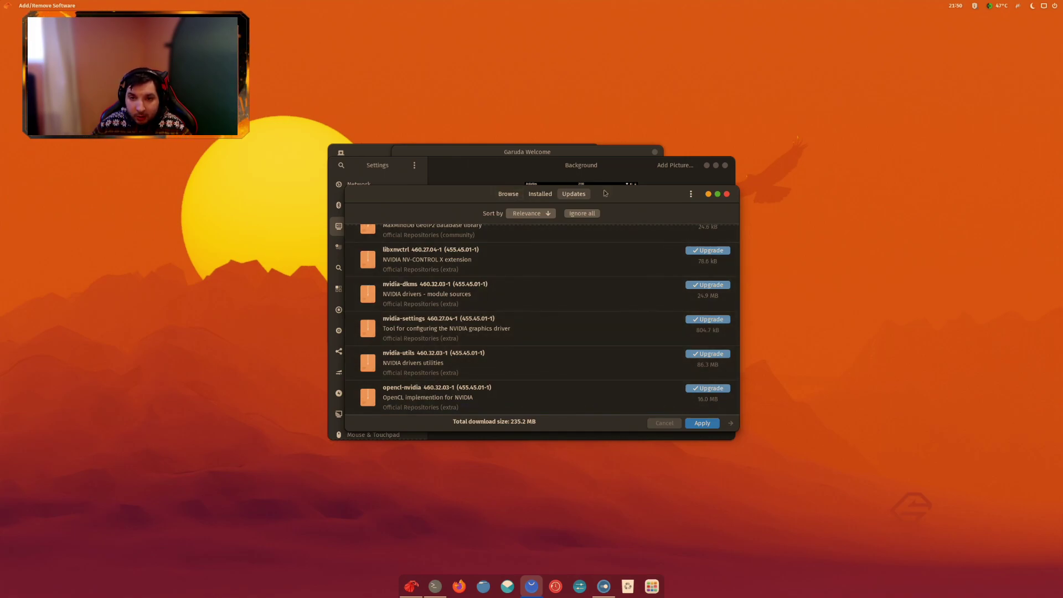
{"action": "left_click_drag", "start_coordinate": [603, 190], "coordinate": [815, 237]}
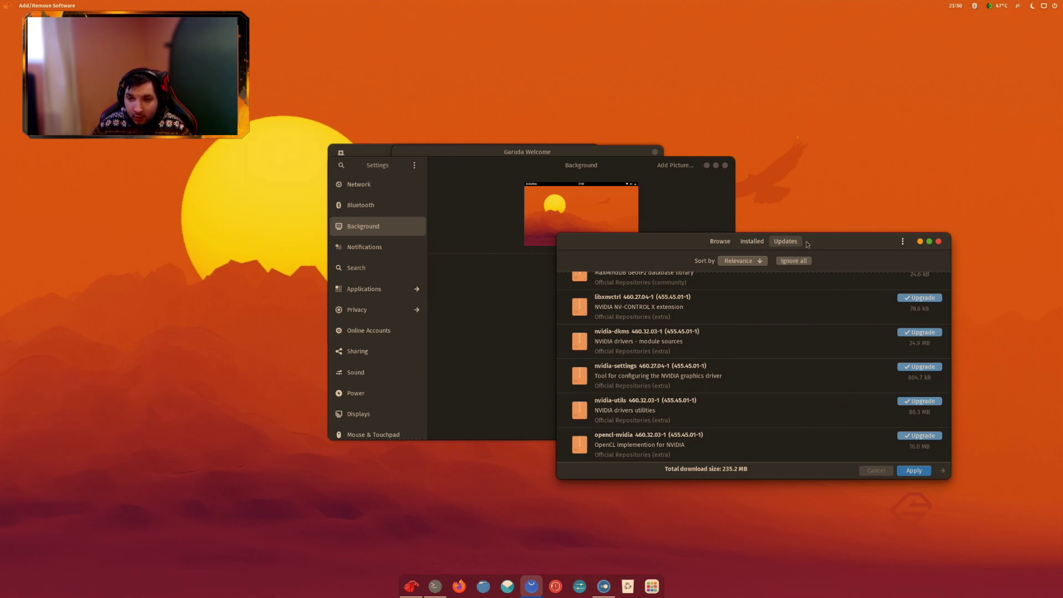
{"action": "left_click_drag", "start_coordinate": [810, 244], "coordinate": [591, 47]}
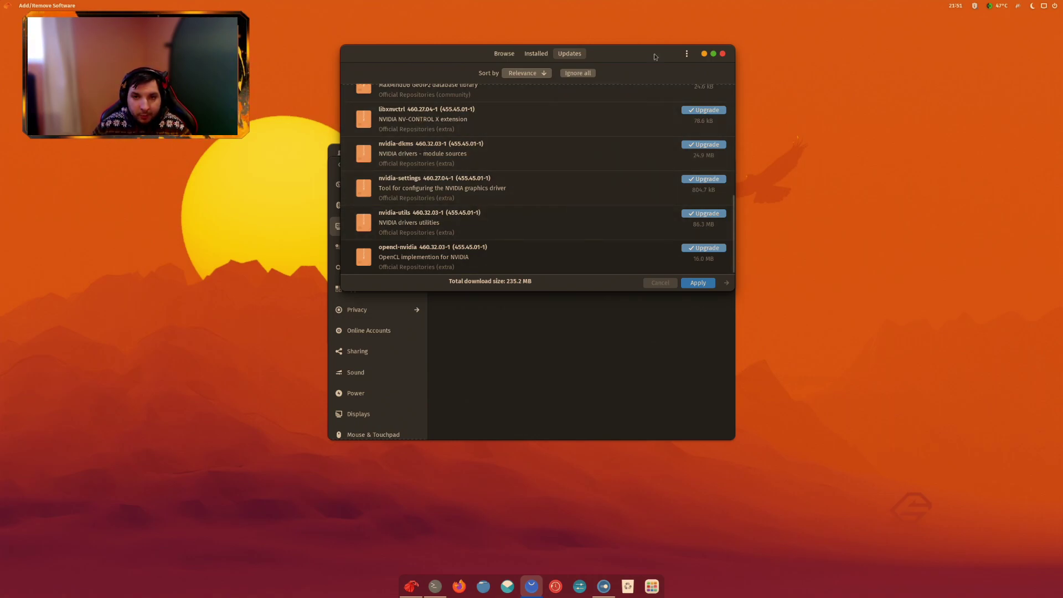
{"action": "left_click_drag", "start_coordinate": [644, 49], "coordinate": [926, 178]}
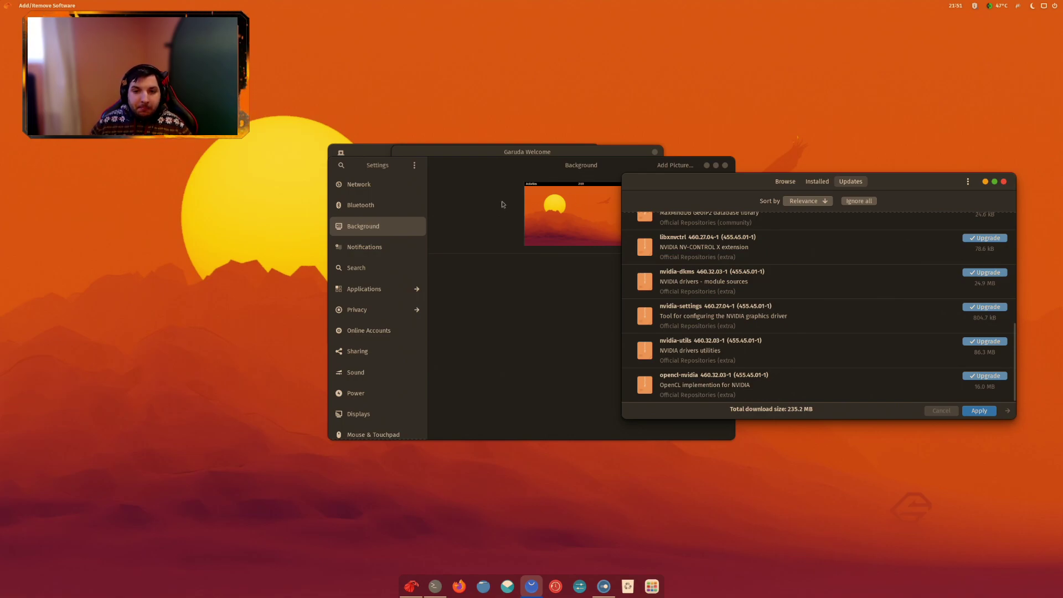
{"action": "left_click", "coordinate": [1004, 182]}
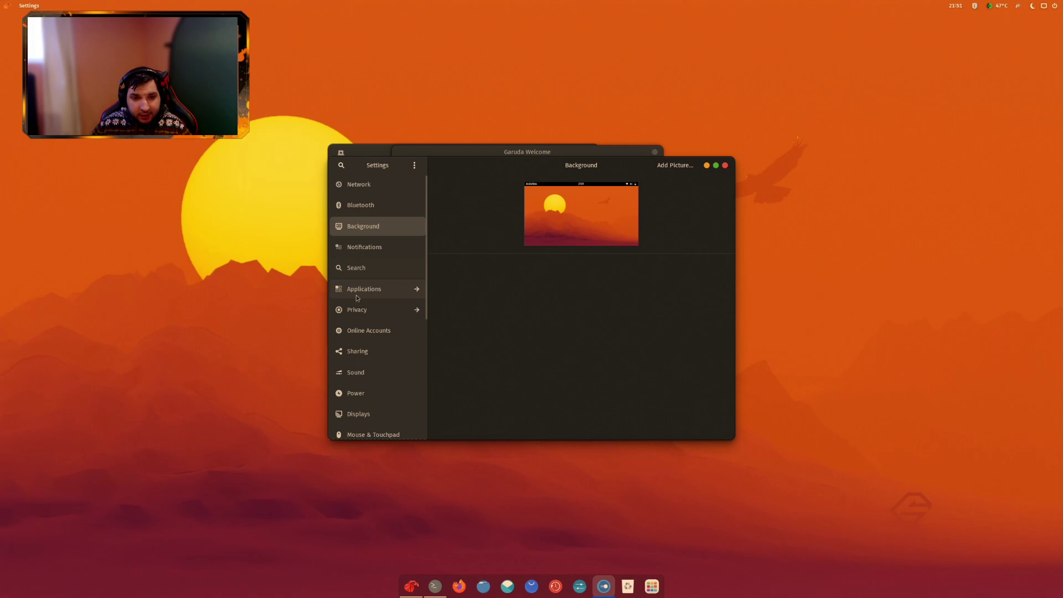
- Browse the Applications page and the Privacy pages: Camera, Microphone, Thunderbolt, File History & Trash
{"action": "left_click", "coordinate": [357, 297]}
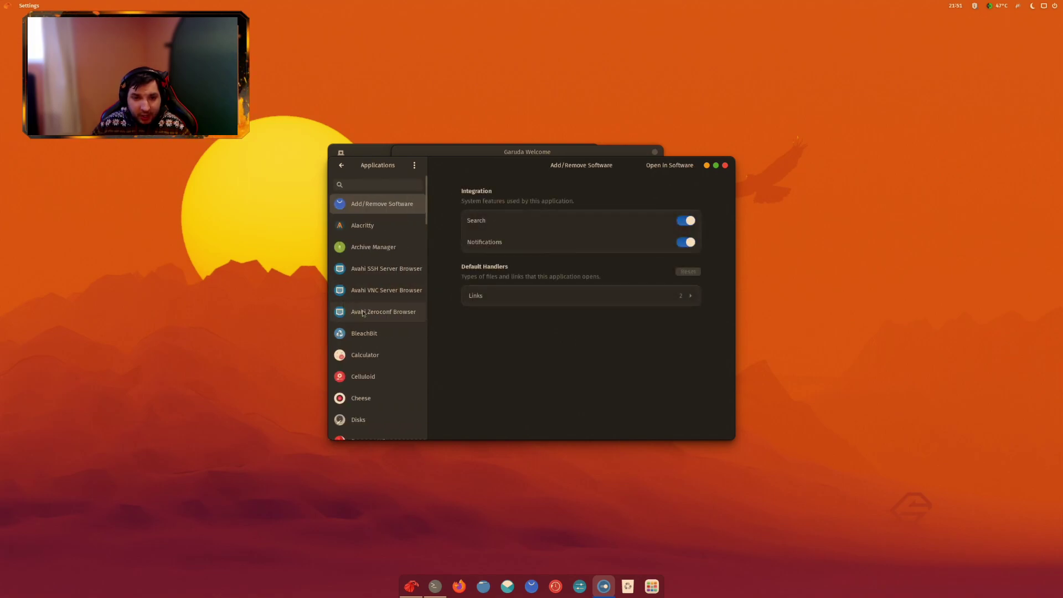
{"action": "left_click", "coordinate": [341, 165]}
{"action": "left_click", "coordinate": [373, 311]}
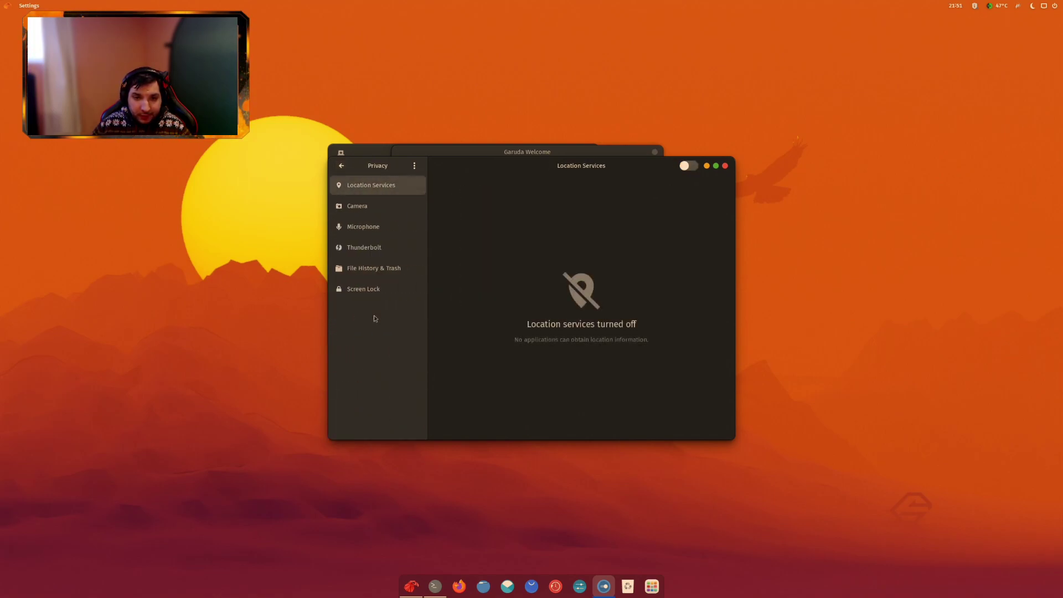
{"action": "left_click", "coordinate": [377, 207]}
{"action": "left_click", "coordinate": [381, 227]}
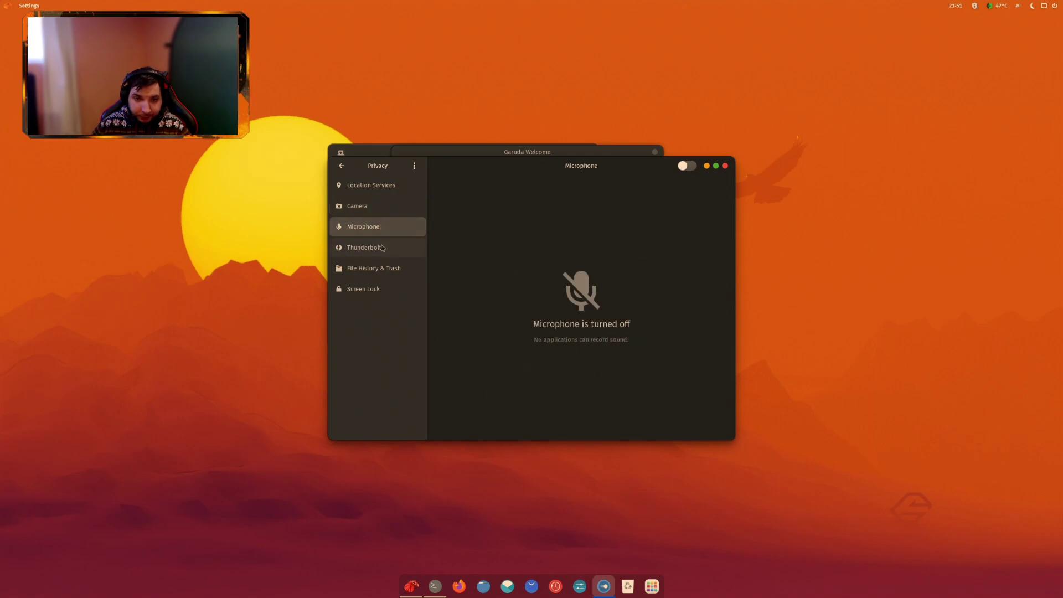
{"action": "left_click", "coordinate": [381, 247]}
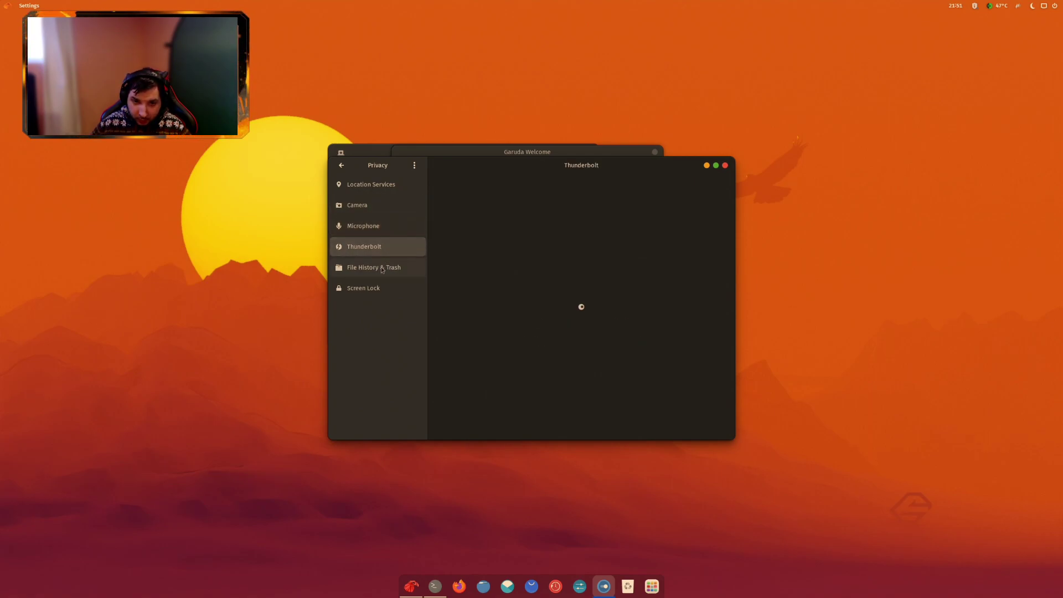
{"action": "left_click", "coordinate": [382, 269]}
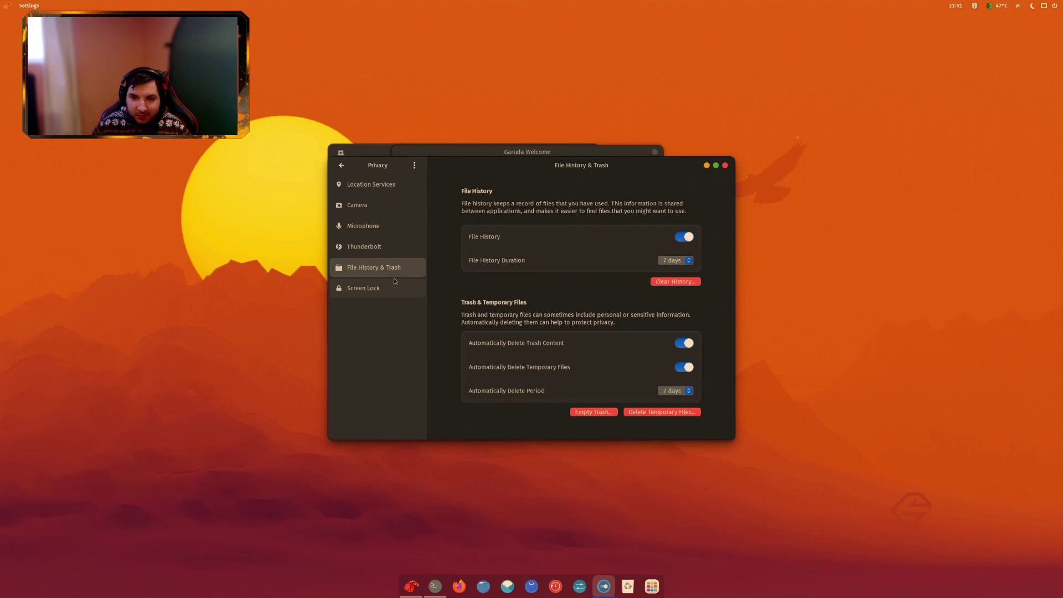
- Set Screen Lock's Blank Screen Delay to Never and return to the main settings list
{"action": "left_click", "coordinate": [389, 287]}
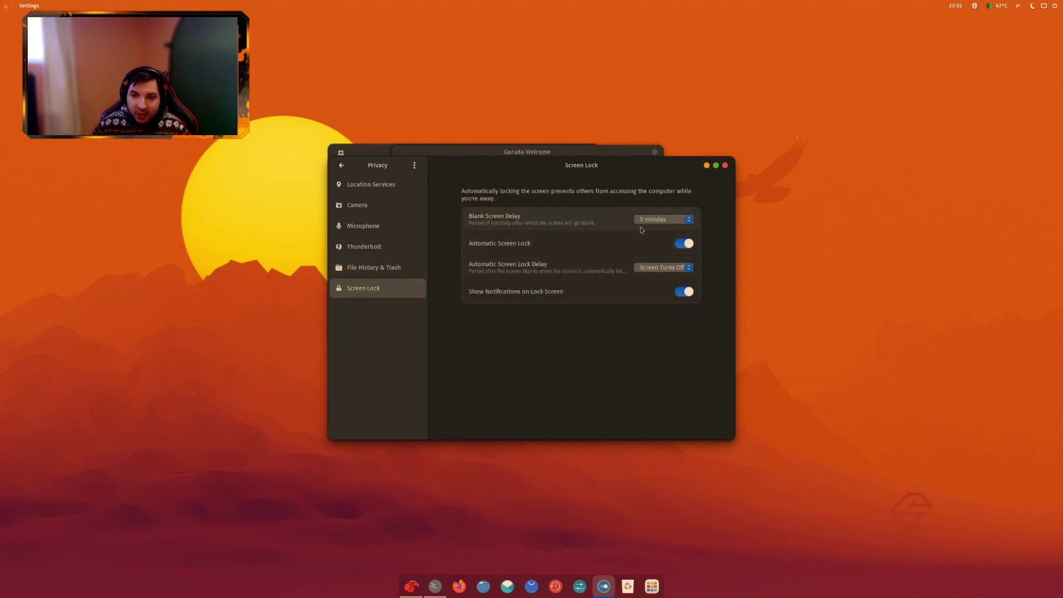
{"action": "left_click", "coordinate": [663, 219]}
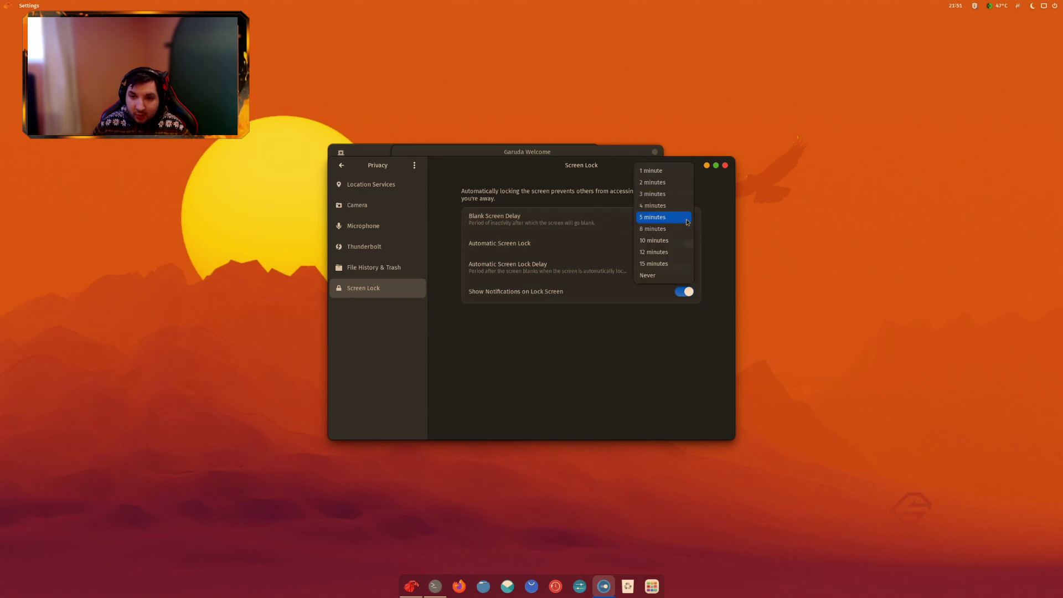
{"action": "left_click", "coordinate": [660, 277]}
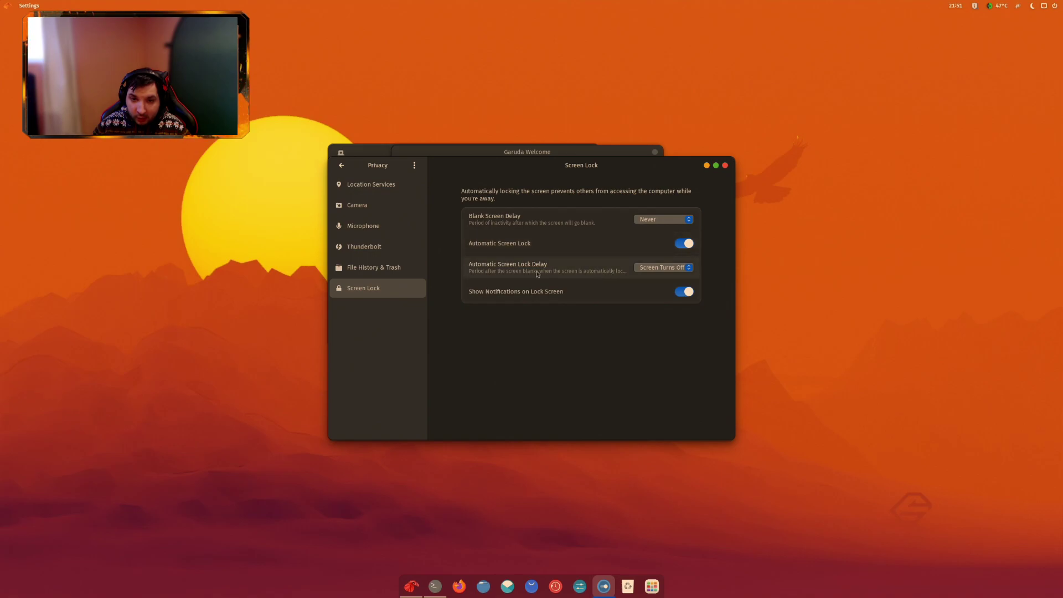
{"action": "left_click", "coordinate": [341, 165]}
- Open About and review the GeForce RTX 3070, 31.3 GiB memory, 7.0 TB disk and GNOME 3.38.2 details
{"action": "scroll", "coordinate": [397, 313], "scroll_direction": "down", "scroll_amount": 7}
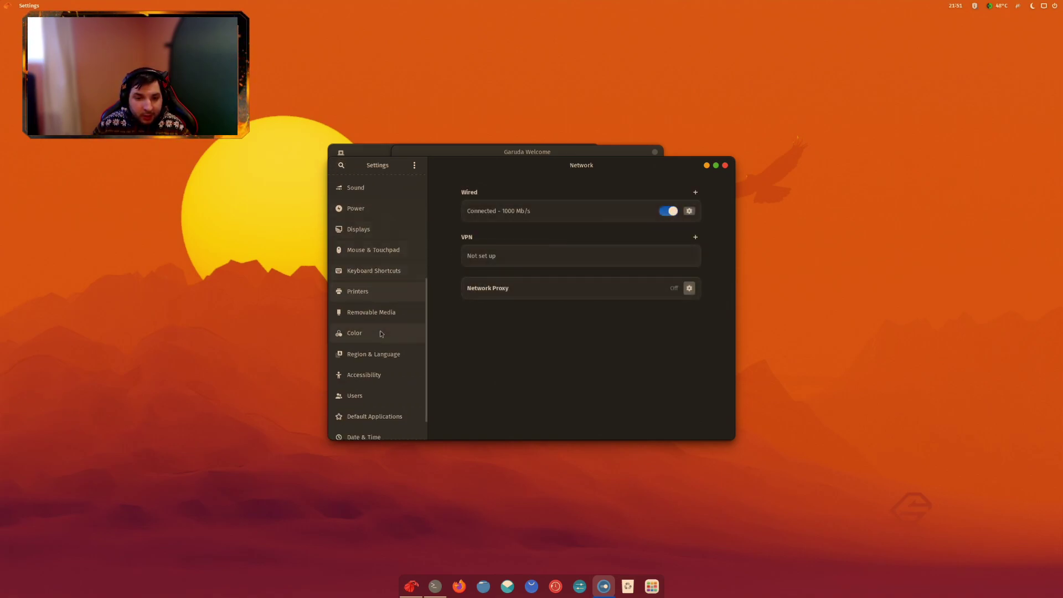
{"action": "left_click", "coordinate": [345, 424]}
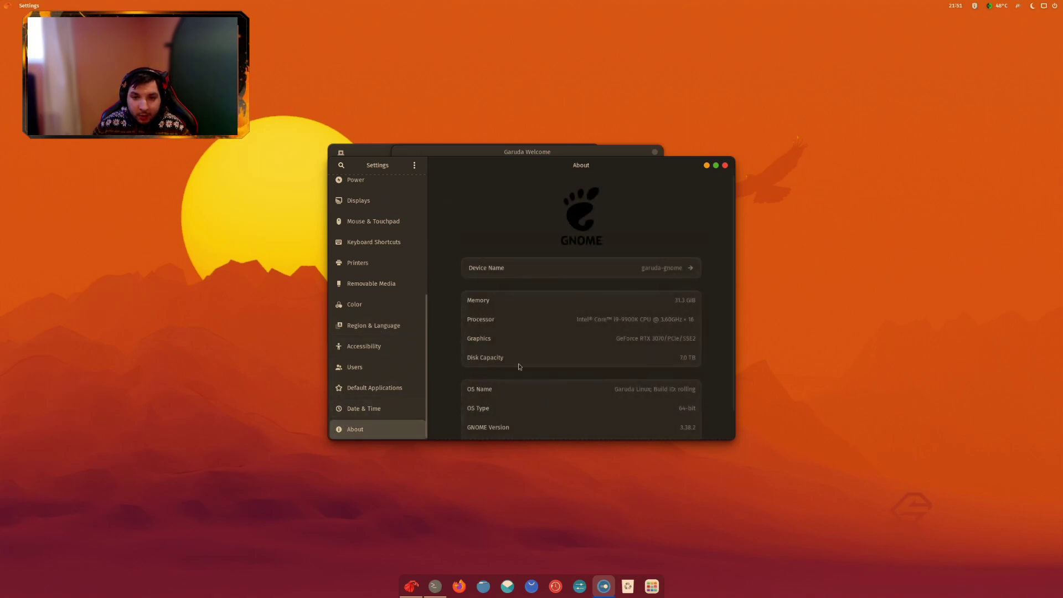
{"action": "scroll", "coordinate": [553, 286], "scroll_direction": "down", "scroll_amount": 1}
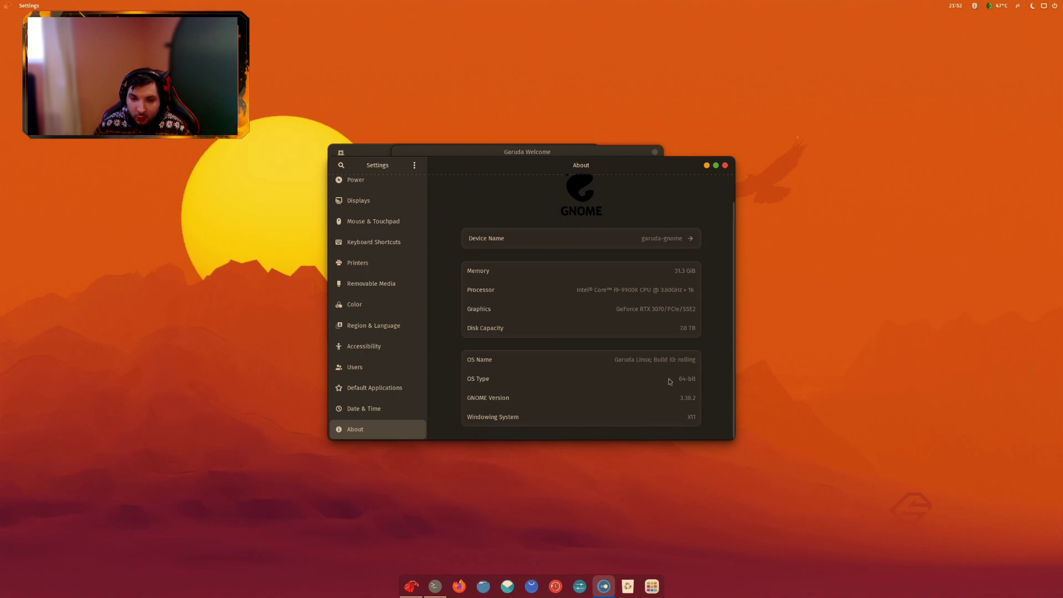
{"action": "scroll", "coordinate": [675, 357], "scroll_direction": "up", "scroll_amount": 1}
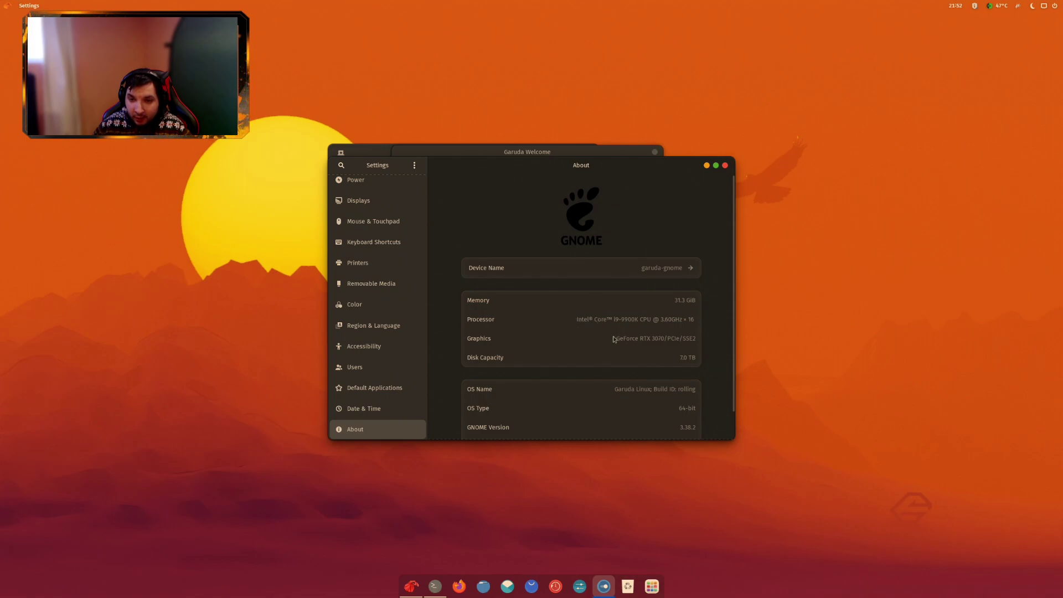
- Keep the device name garuda-gnome, then view Date & Time, Default Applications, Users and Accessibility
{"action": "left_click", "coordinate": [693, 272]}
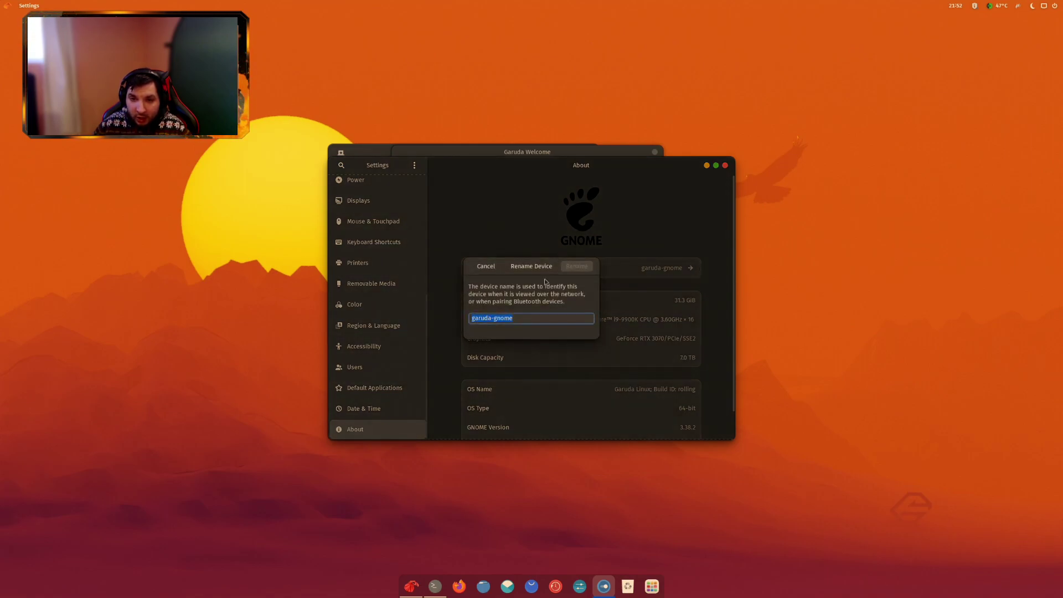
{"action": "left_click", "coordinate": [479, 268]}
{"action": "left_click", "coordinate": [365, 409]}
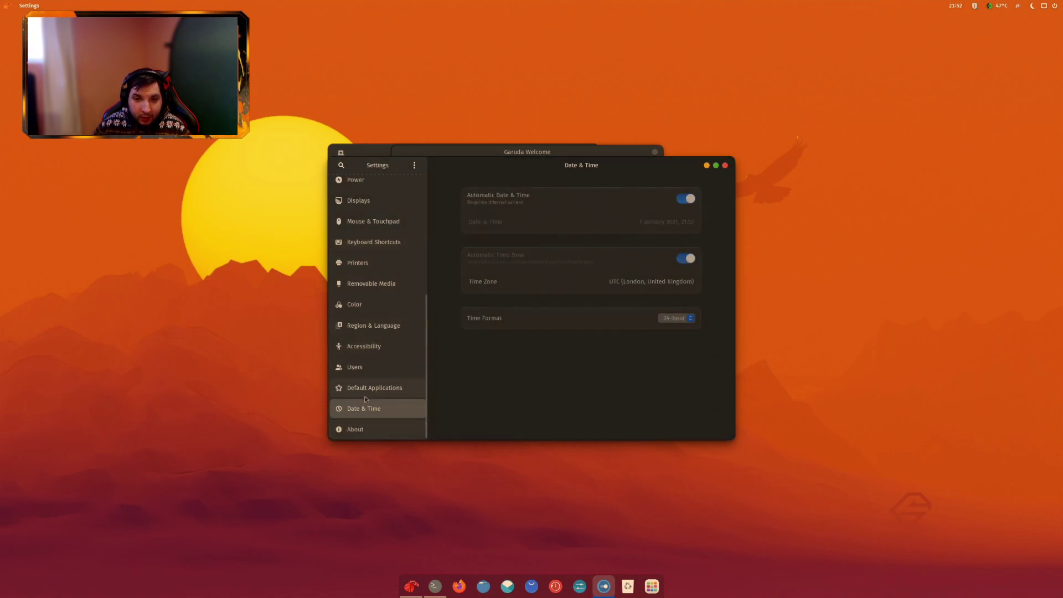
{"action": "left_click", "coordinate": [365, 388]}
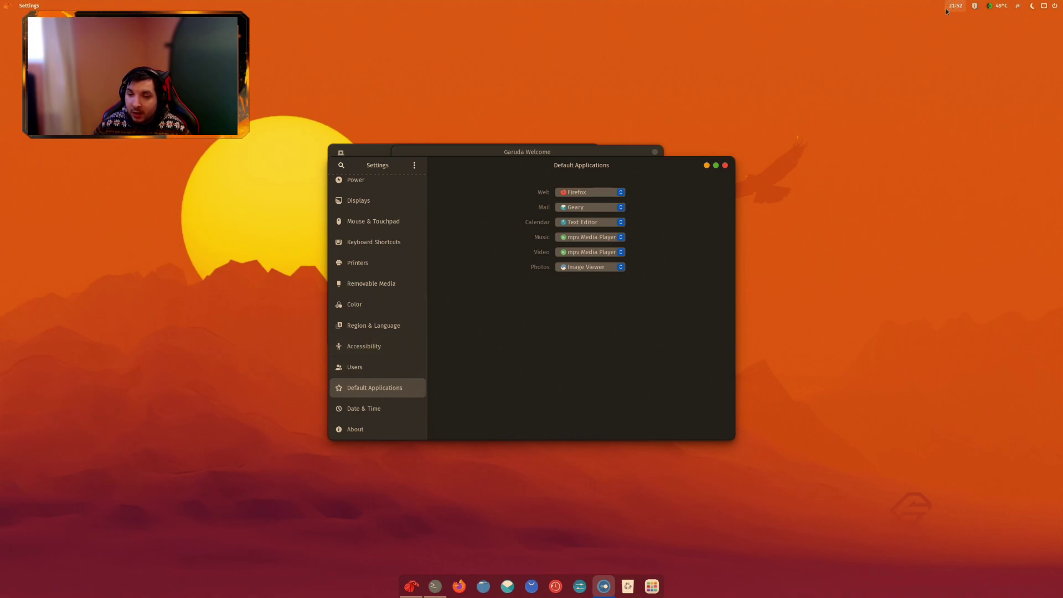
{"action": "left_click", "coordinate": [351, 364]}
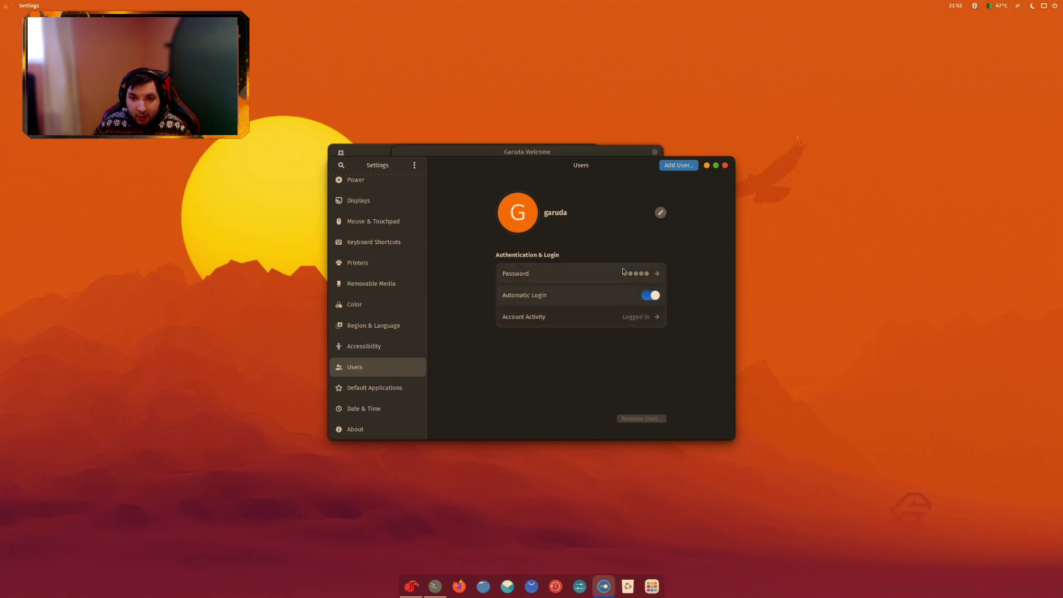
{"action": "left_click", "coordinate": [379, 338]}
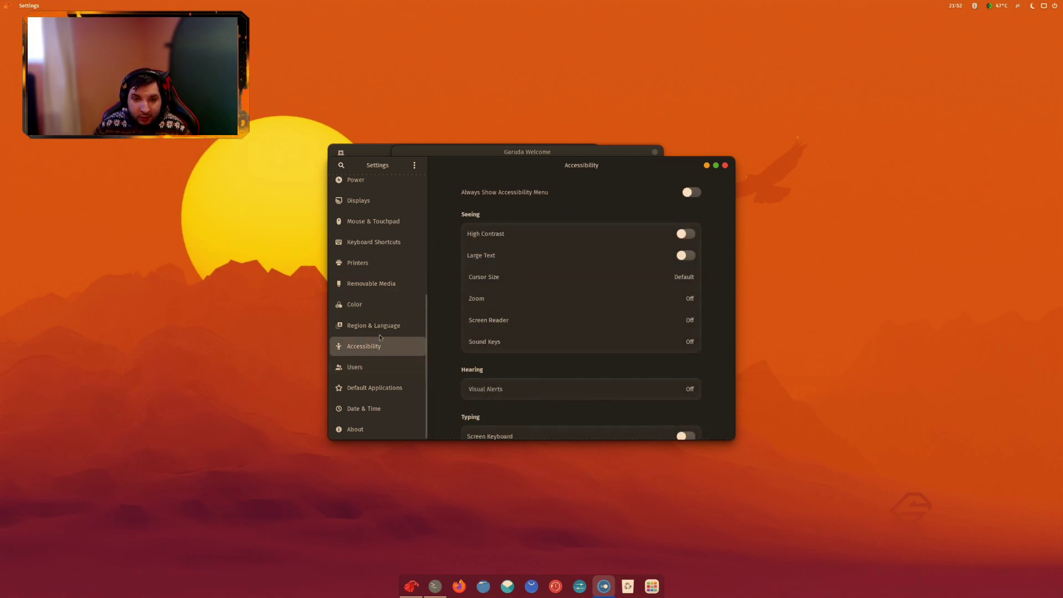
- View the Region & Language, Color, Removable Media, Printers, Keyboard Shortcuts and Mouse & Touchpad pages
{"action": "left_click", "coordinate": [381, 326]}
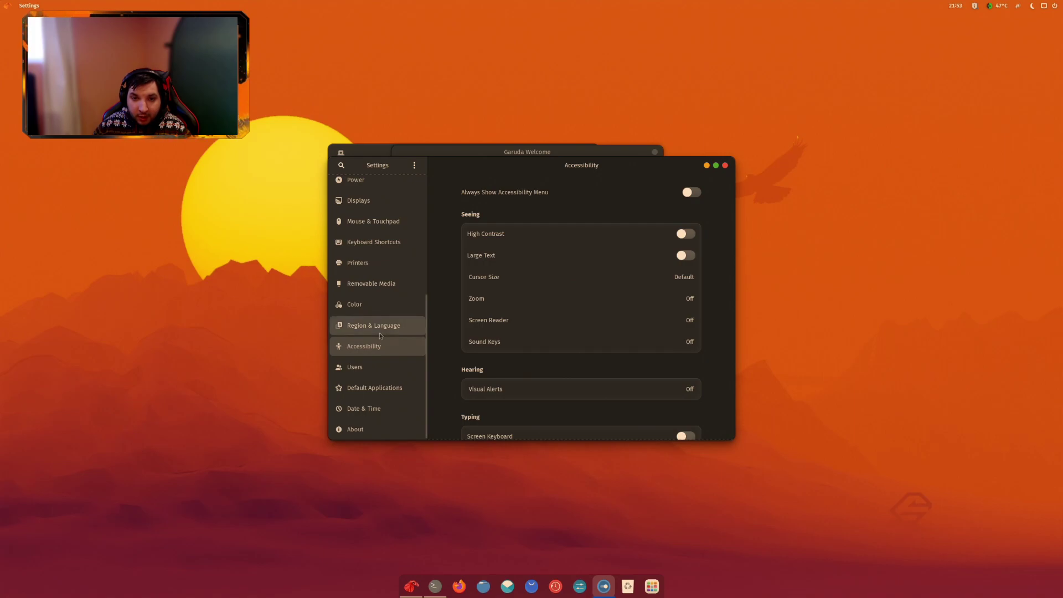
{"action": "left_click", "coordinate": [382, 302]}
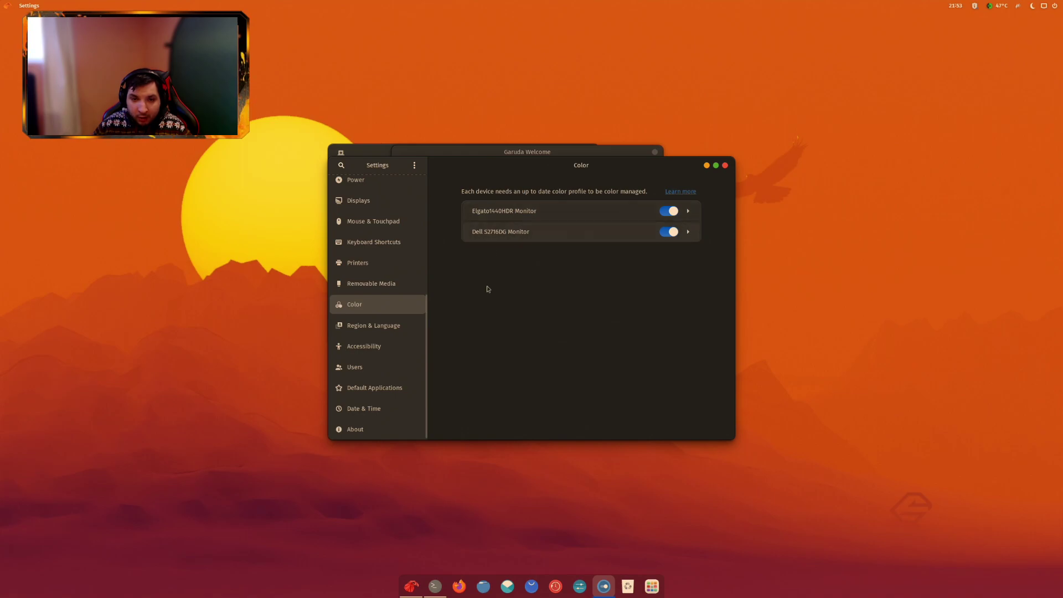
{"action": "left_click", "coordinate": [355, 285]}
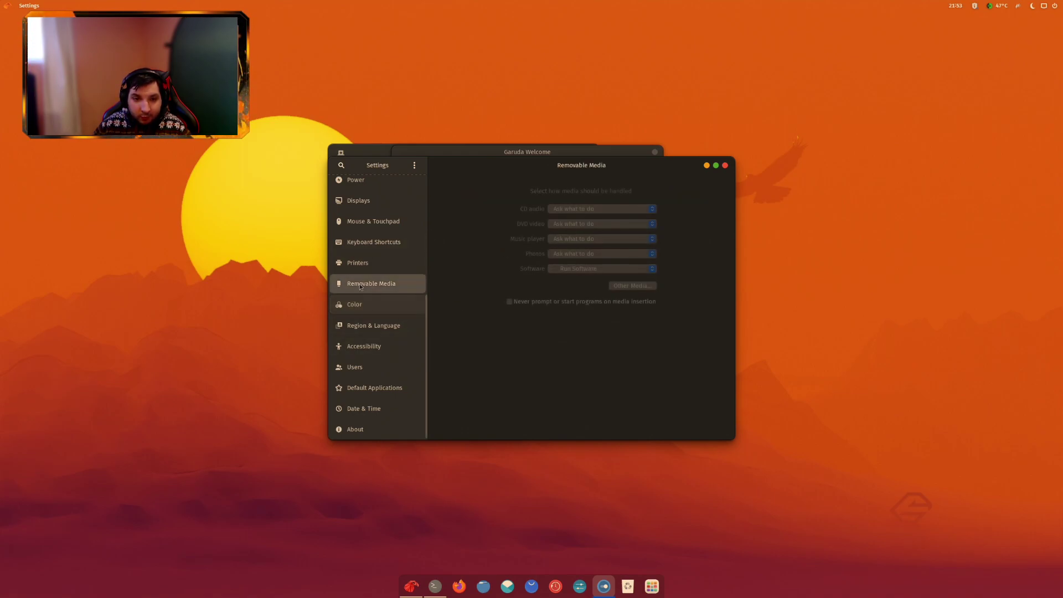
{"action": "left_click", "coordinate": [363, 264]}
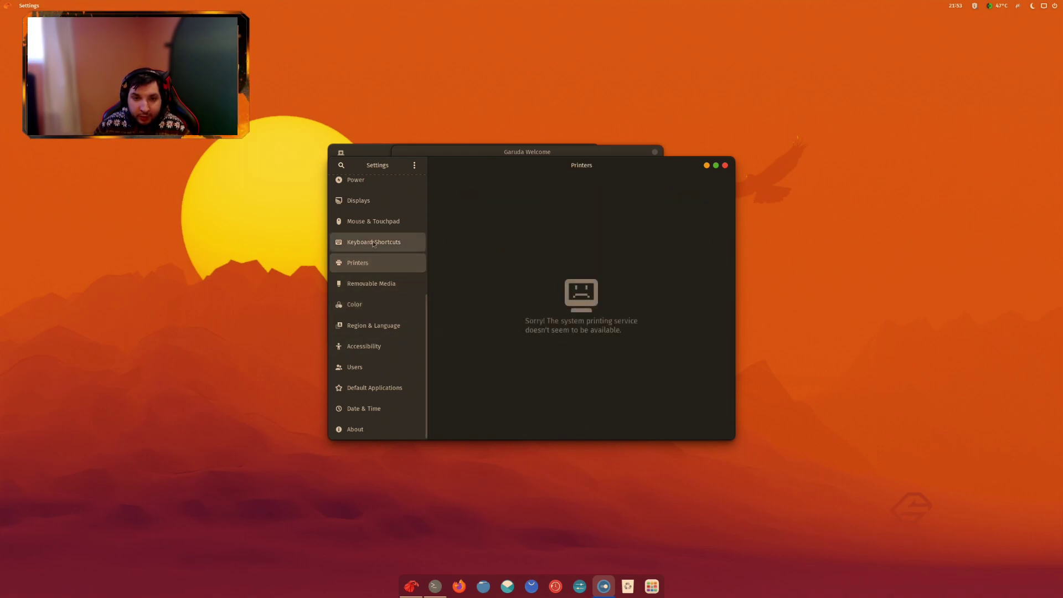
{"action": "left_click", "coordinate": [367, 243]}
{"action": "left_click", "coordinate": [371, 222]}
- View the Displays and Power pages, ending on Sound with Headphones – Built-in Audio output
{"action": "left_click", "coordinate": [374, 204]}
{"action": "scroll", "coordinate": [375, 221], "scroll_direction": "up", "scroll_amount": 3}
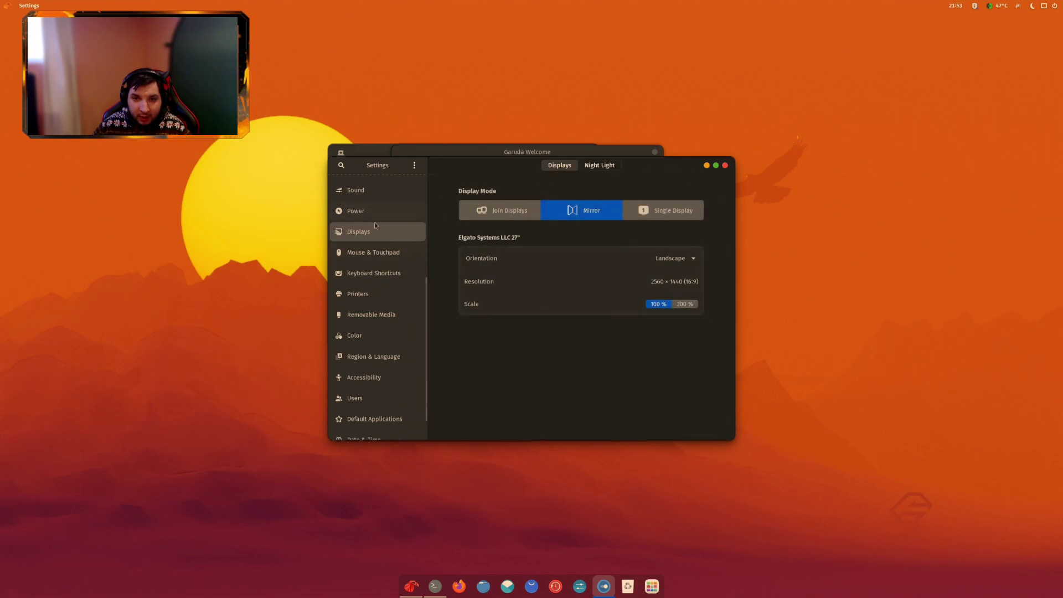
{"action": "left_click", "coordinate": [364, 271]}
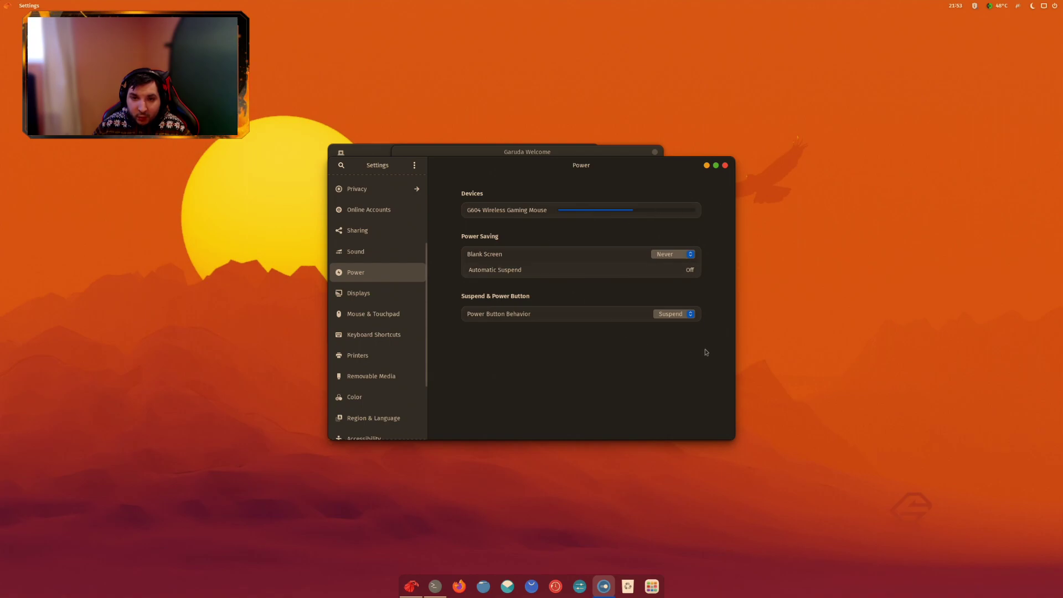
{"action": "left_click", "coordinate": [377, 250]}
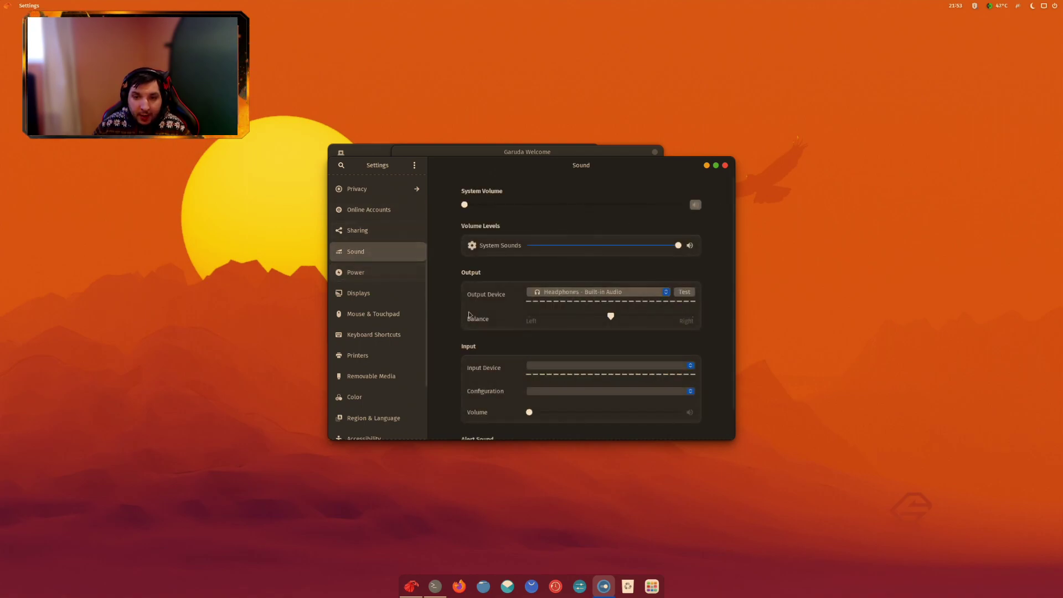
- Raise System Volume from muted to about 40% and bring up the Flameshot tray menu
{"action": "scroll", "coordinate": [457, 327], "scroll_direction": "down", "scroll_amount": 1}
{"action": "scroll", "coordinate": [455, 329], "scroll_direction": "up", "scroll_amount": 1}
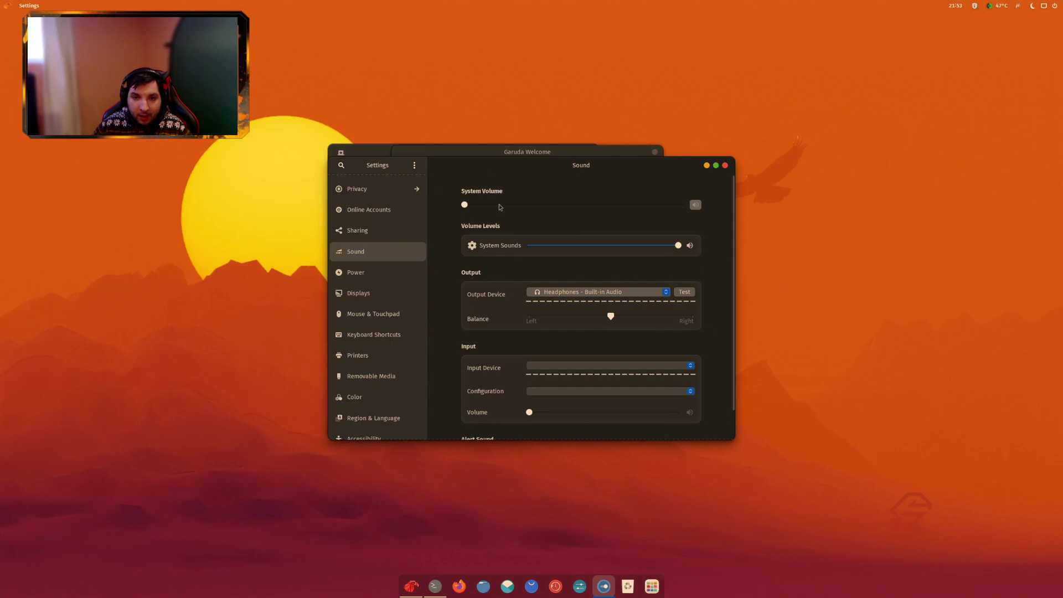
{"action": "left_click_drag", "start_coordinate": [557, 205], "coordinate": [566, 208]}
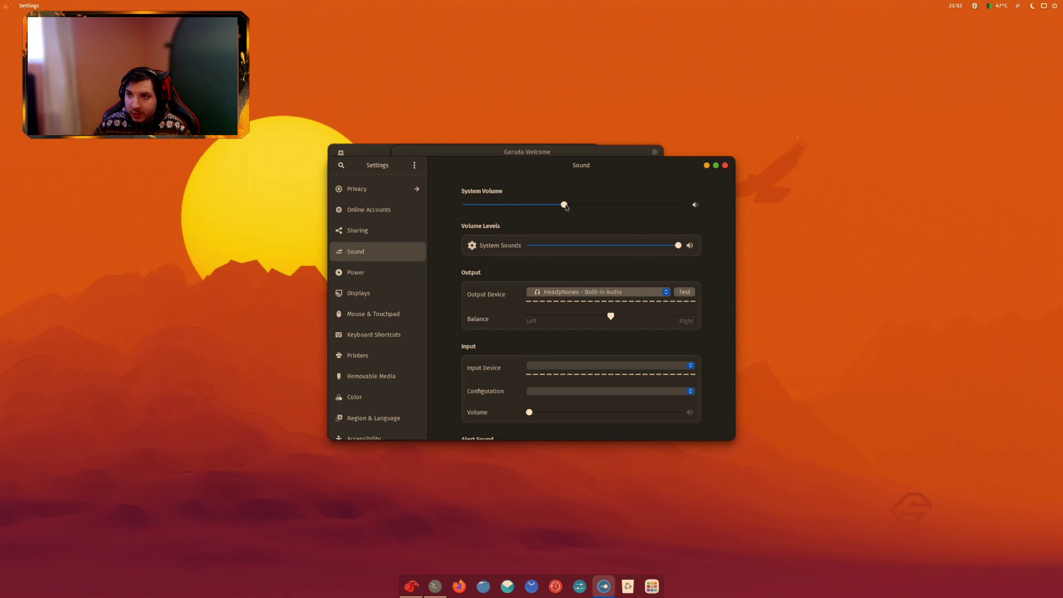
{"action": "left_click", "coordinate": [1019, 6]}
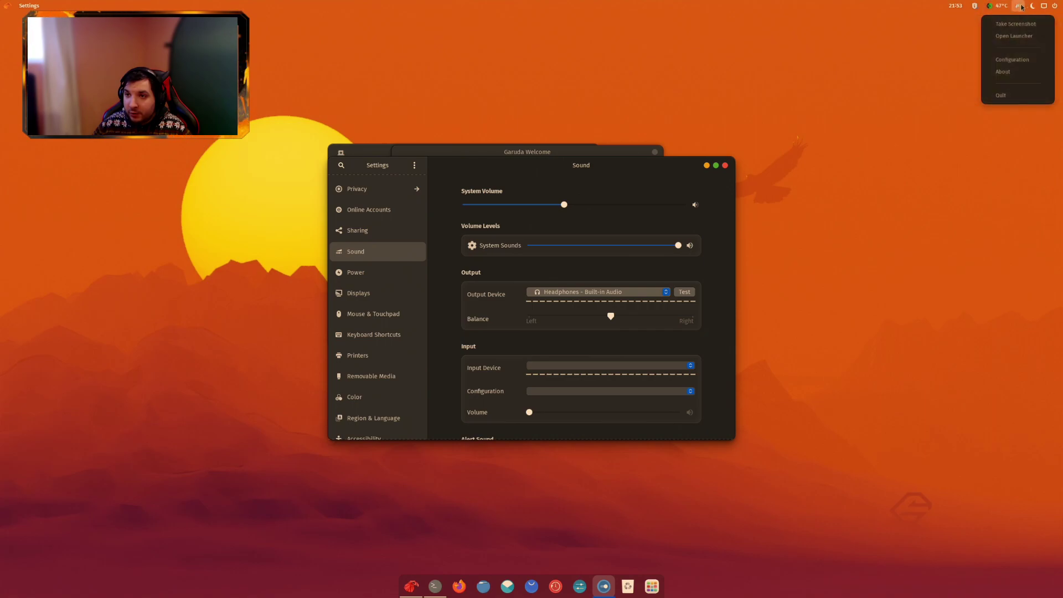
- Open Flameshot's Capture Mode launcher (Rectangular Region, No Delay), move it top centre, then close it
{"action": "left_click", "coordinate": [1015, 24]}
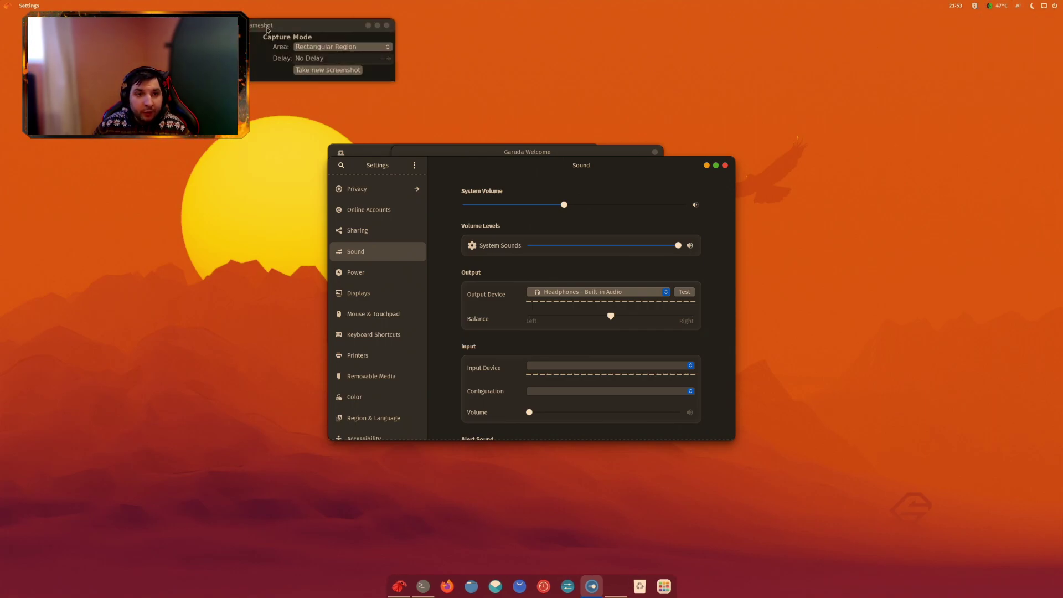
{"action": "left_click_drag", "start_coordinate": [266, 29], "coordinate": [580, 39]}
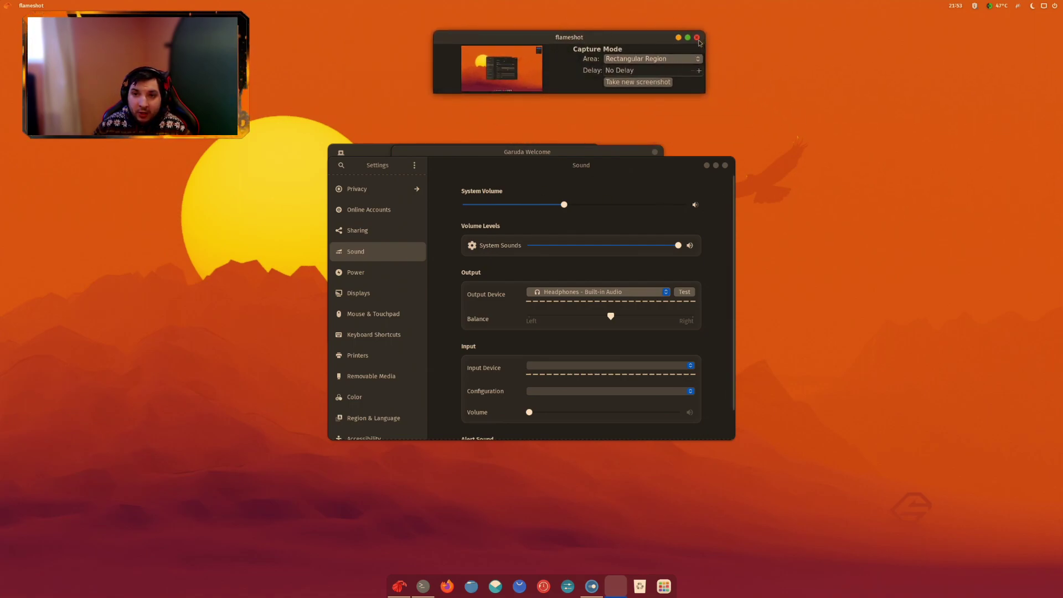
{"action": "left_click", "coordinate": [697, 38]}
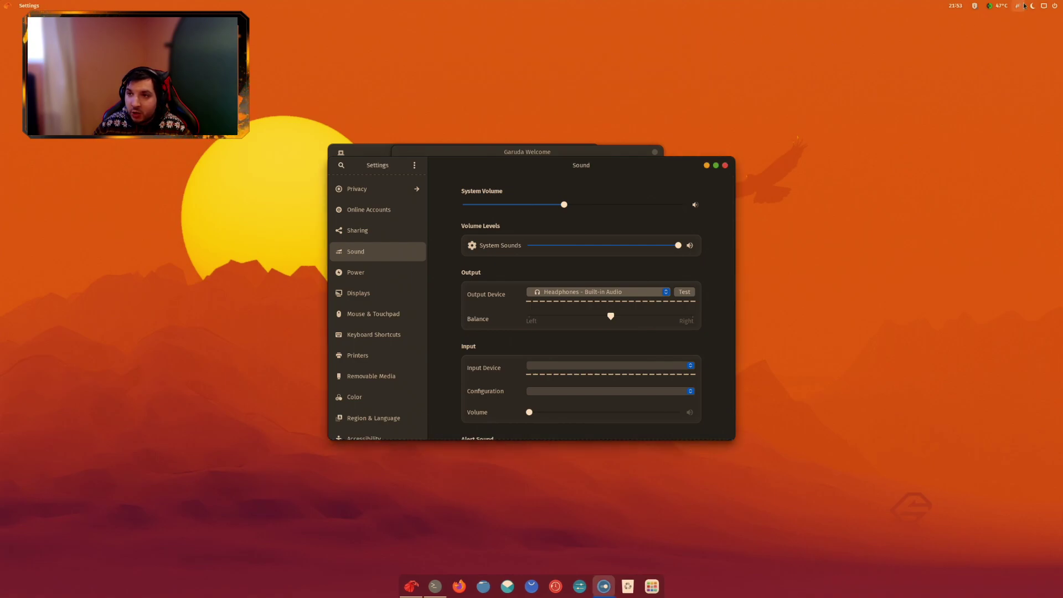
- Check the system menu's Night Light options, dismiss the menu, and move Settings up and right
{"action": "left_click", "coordinate": [1032, 7]}
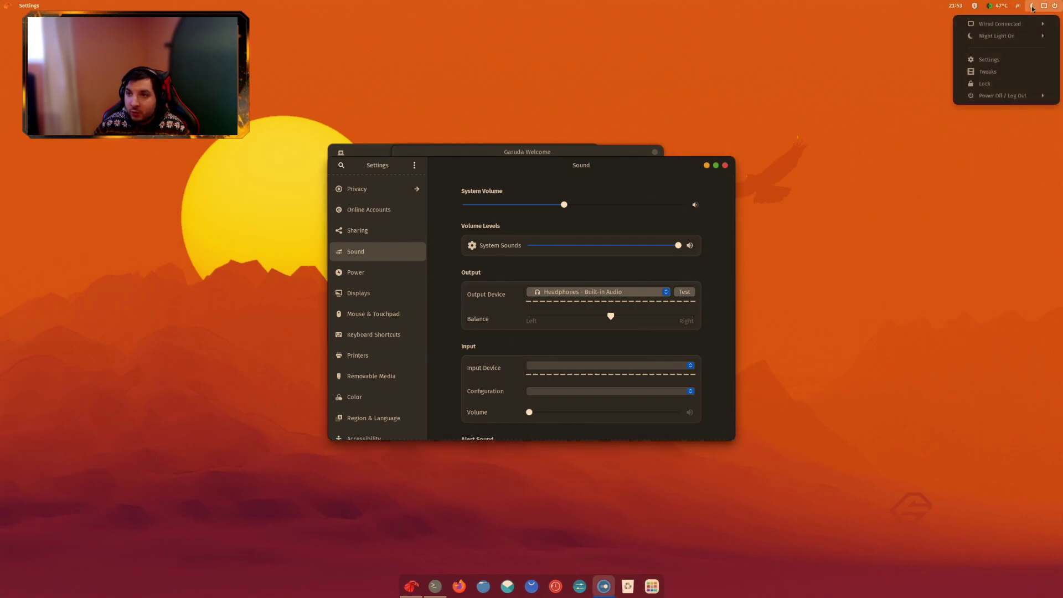
{"action": "left_click", "coordinate": [999, 39]}
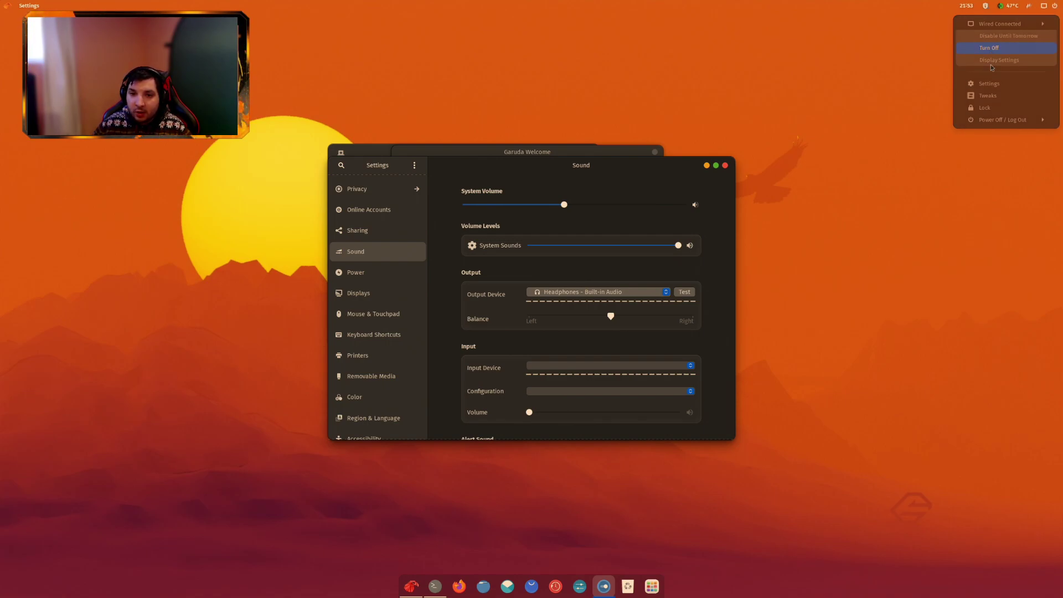
{"action": "left_click", "coordinate": [991, 64]}
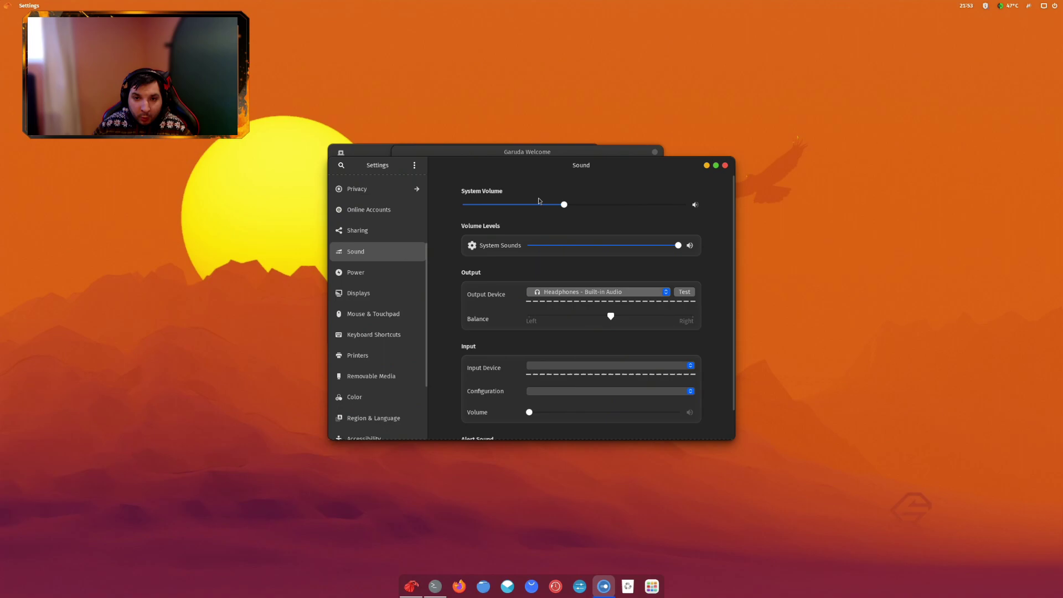
{"action": "left_click_drag", "start_coordinate": [539, 157], "coordinate": [721, 135]}
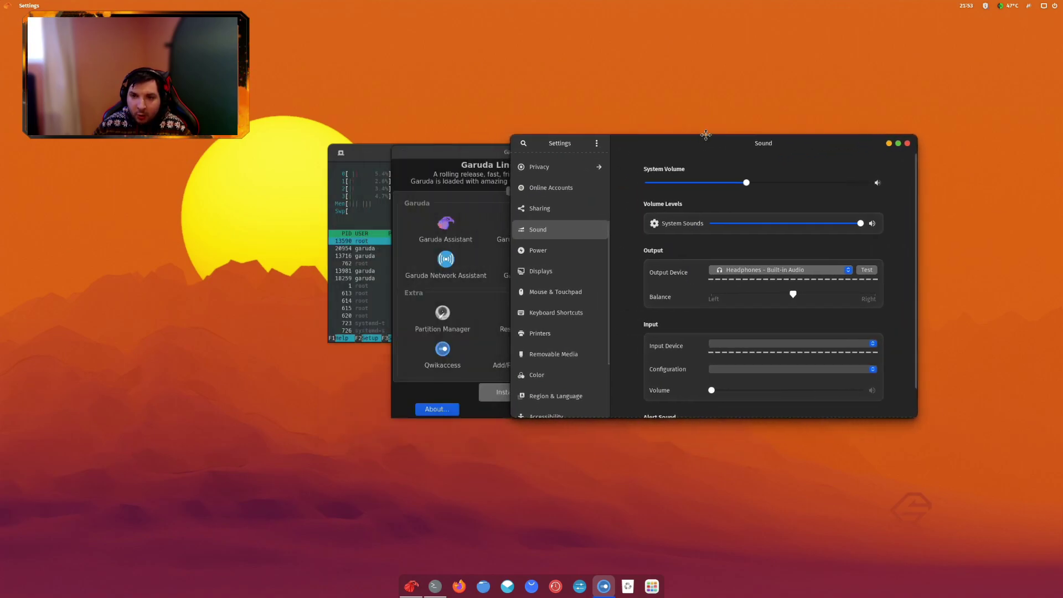
- Peek at the menus of the top-bar tray tools
{"action": "left_click", "coordinate": [1028, 10]}
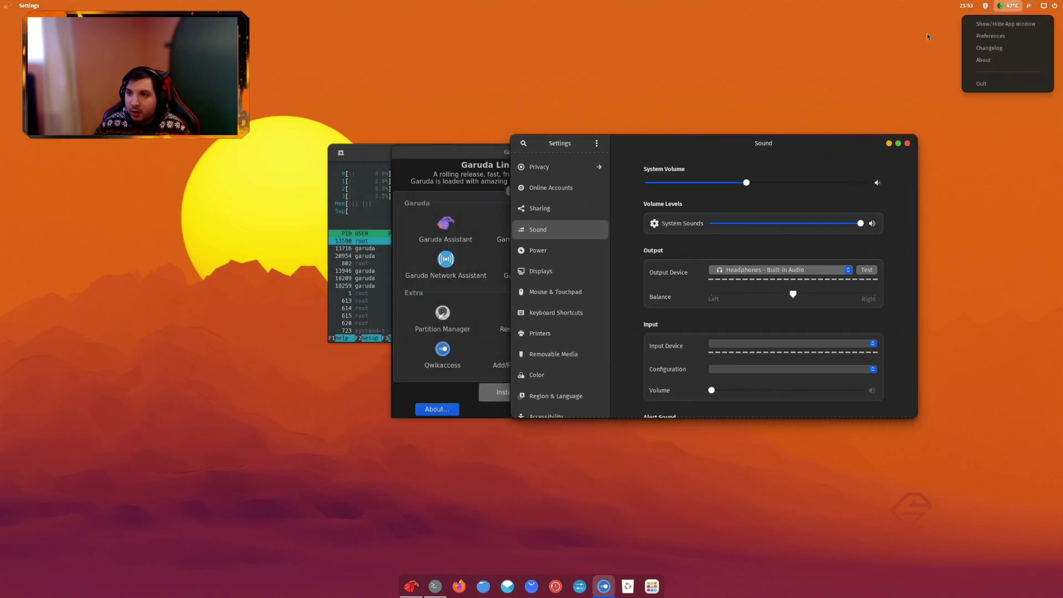
{"action": "left_click", "coordinate": [875, 41]}
{"action": "scroll", "coordinate": [527, 176], "scroll_direction": "up", "scroll_amount": 3}
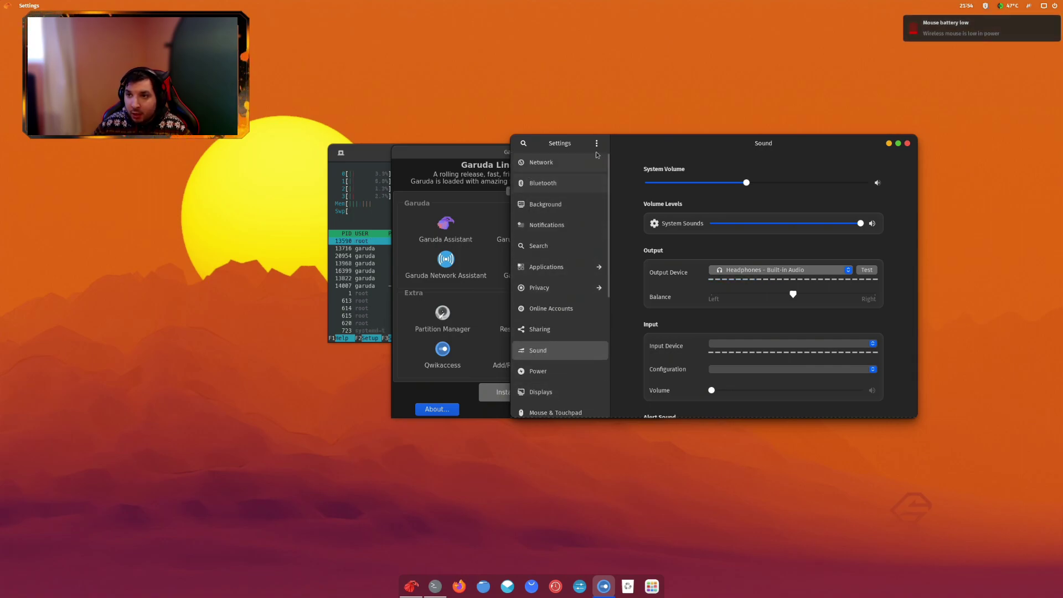
{"action": "left_click", "coordinate": [696, 128]}
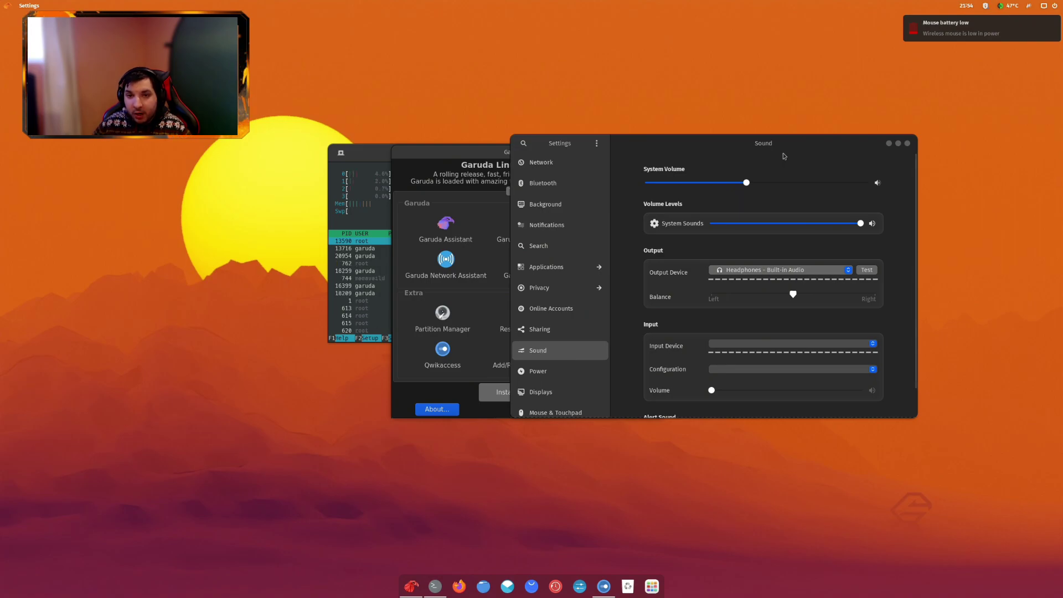
{"action": "mouse_move", "coordinate": [927, 23]}
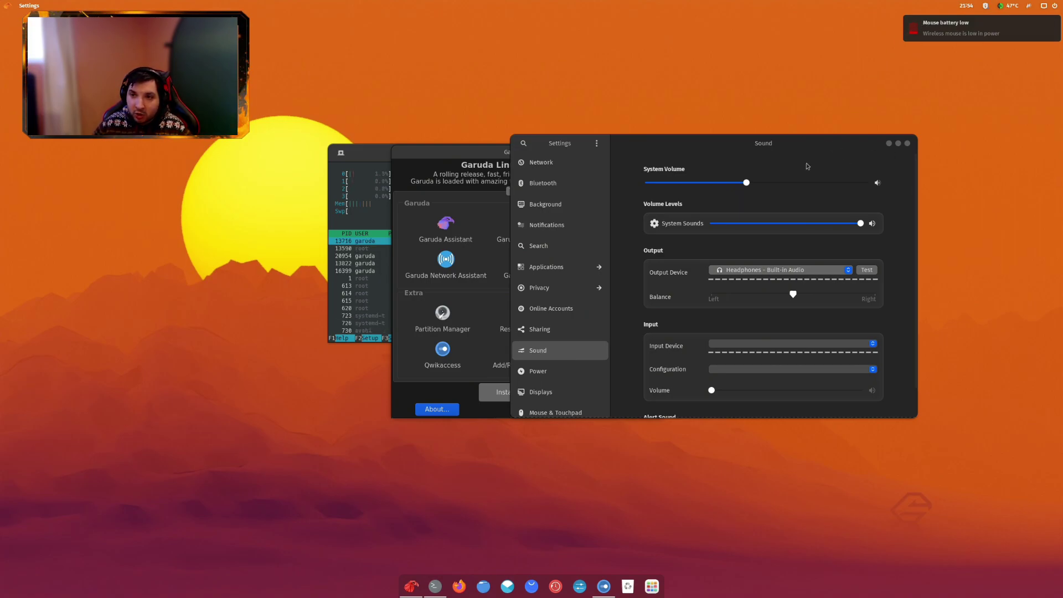
{"action": "scroll", "coordinate": [614, 250], "scroll_direction": "down", "scroll_amount": 1}
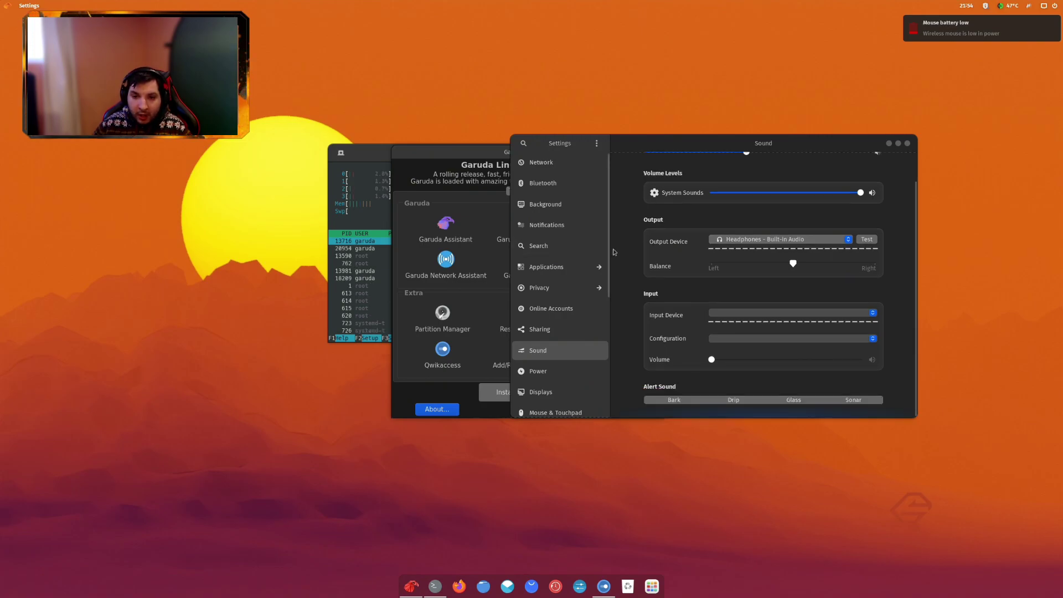
{"action": "scroll", "coordinate": [614, 252], "scroll_direction": "up", "scroll_amount": 1}
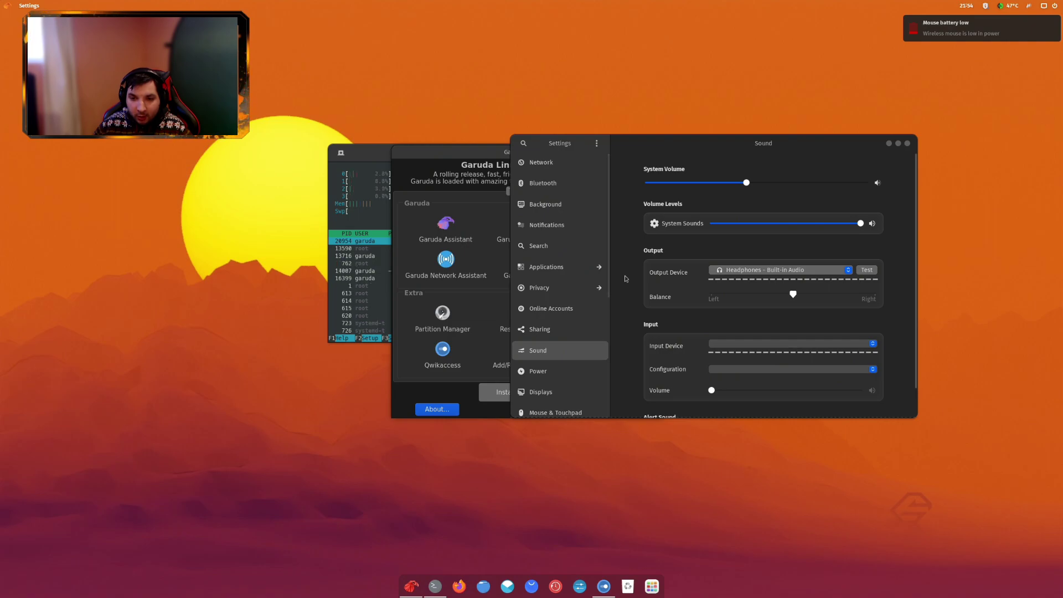
{"action": "scroll", "coordinate": [627, 278], "scroll_direction": "down", "scroll_amount": 1}
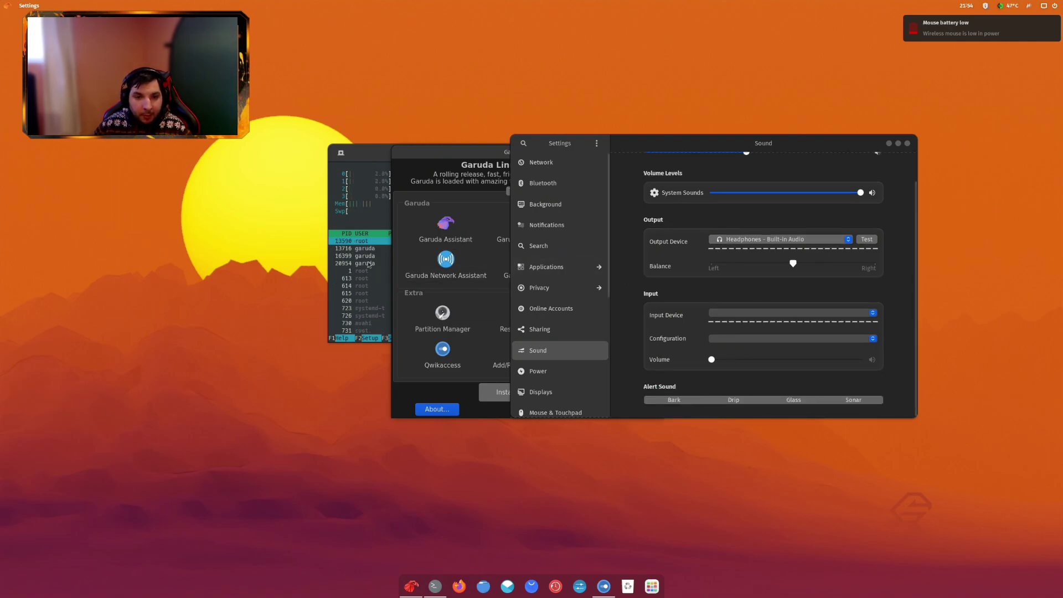
- Move the htop terminal to the upper left and shift Settings right and down
{"action": "left_click_drag", "start_coordinate": [365, 152], "coordinate": [144, 102]}
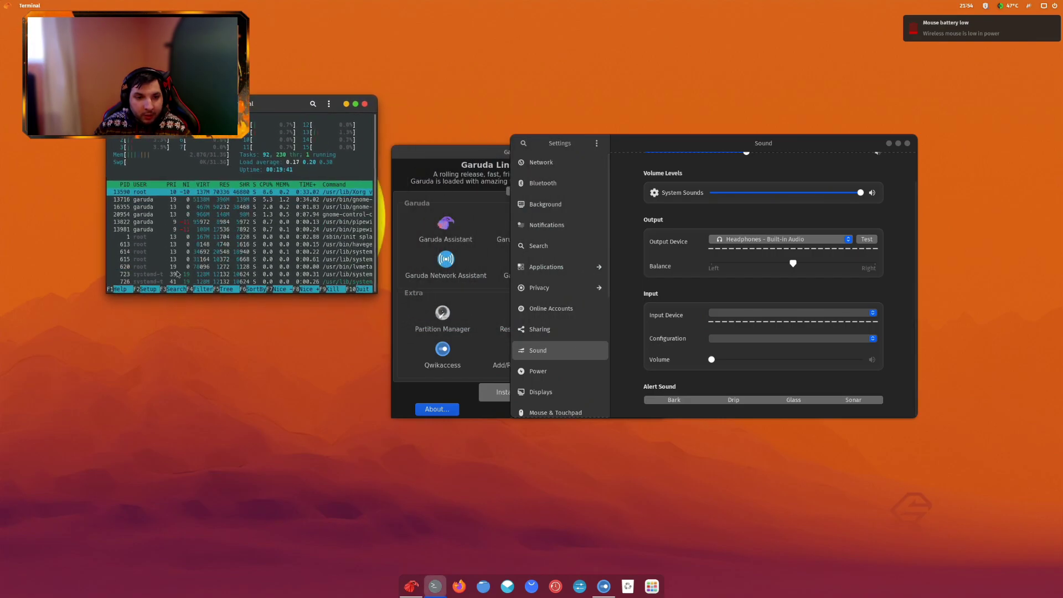
{"action": "scroll", "coordinate": [202, 235], "scroll_direction": "down", "scroll_amount": 1}
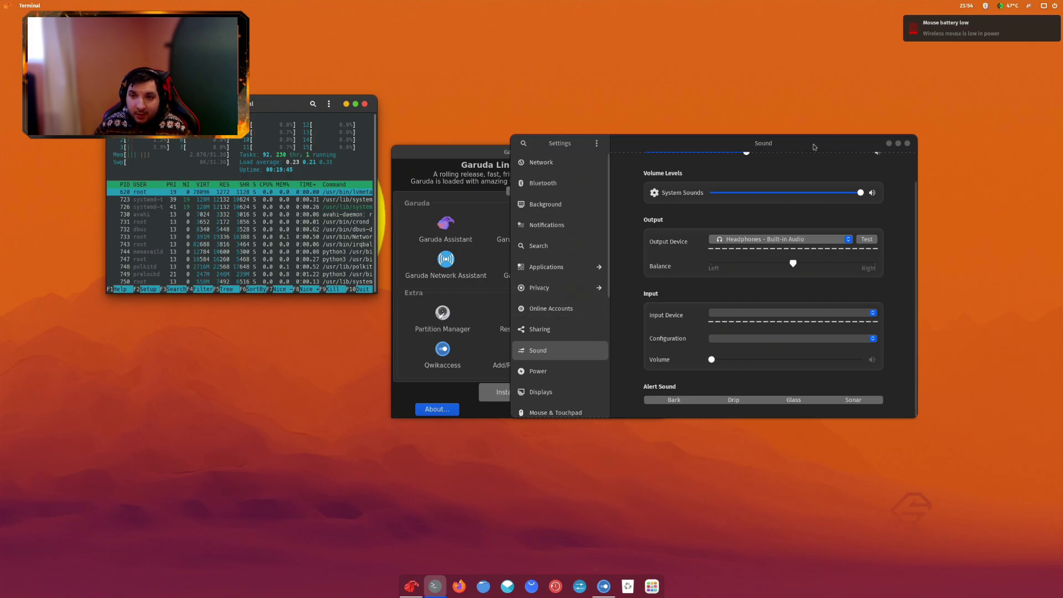
{"action": "left_click_drag", "start_coordinate": [811, 142], "coordinate": [929, 150]}
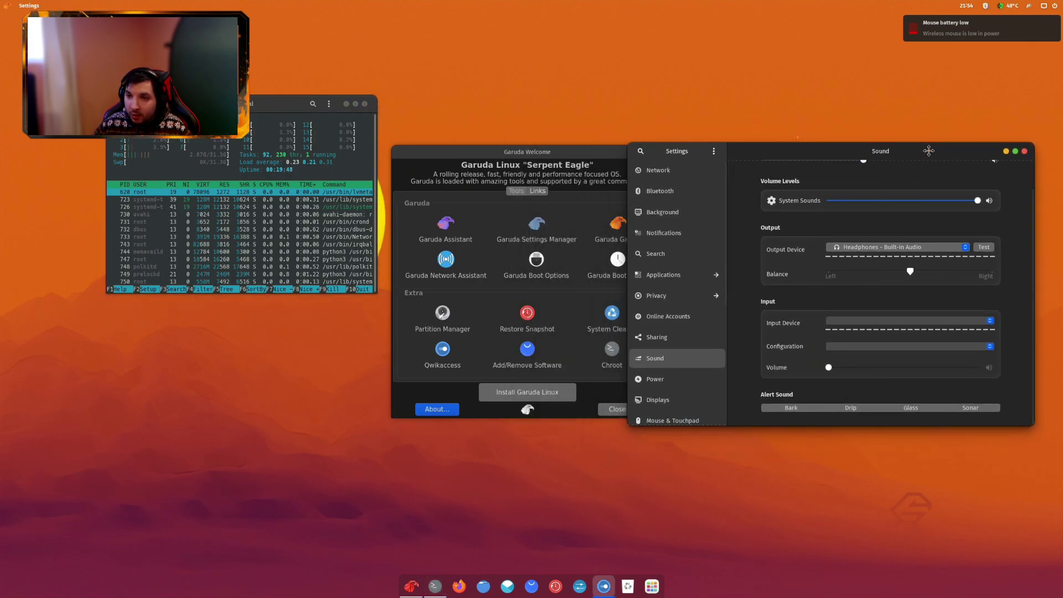
- Shift Garuda Welcome left, then view the Sharing, Privacy, Bluetooth and Background settings pages
{"action": "left_click_drag", "start_coordinate": [600, 155], "coordinate": [564, 182]}
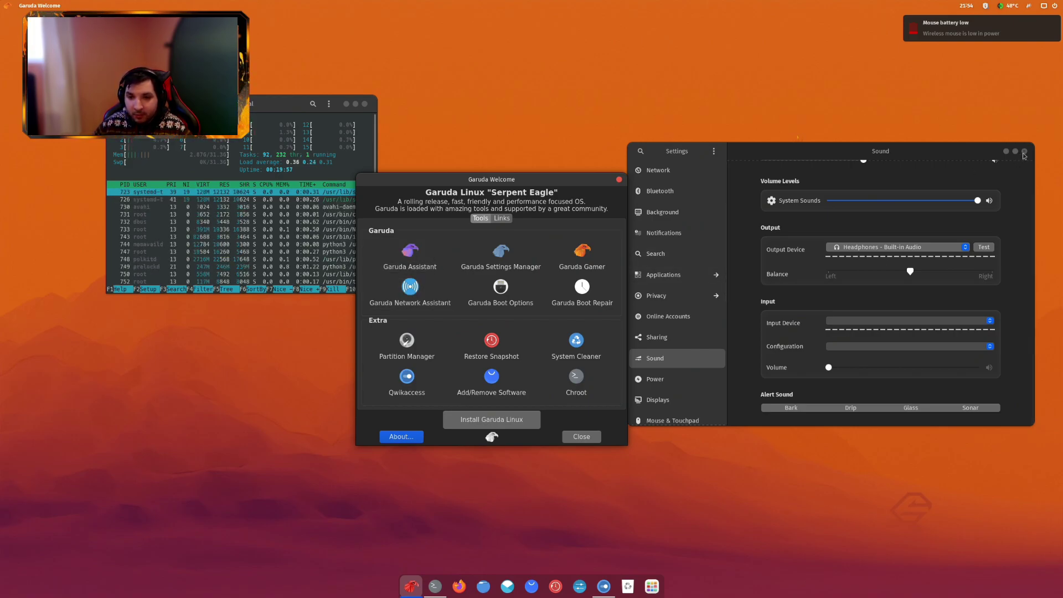
{"action": "left_click", "coordinate": [673, 315]}
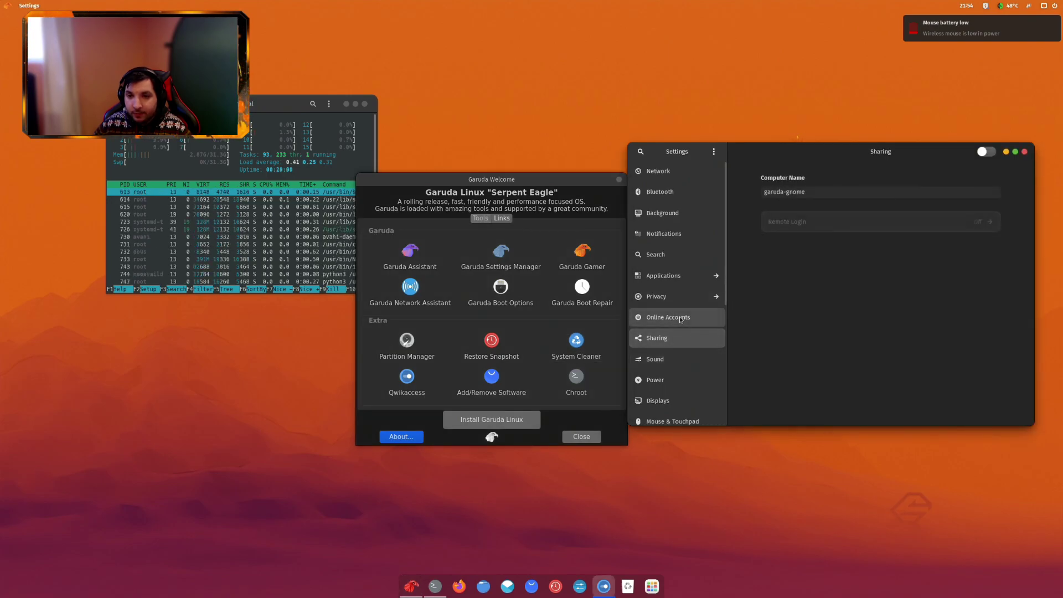
{"action": "left_click", "coordinate": [680, 297]}
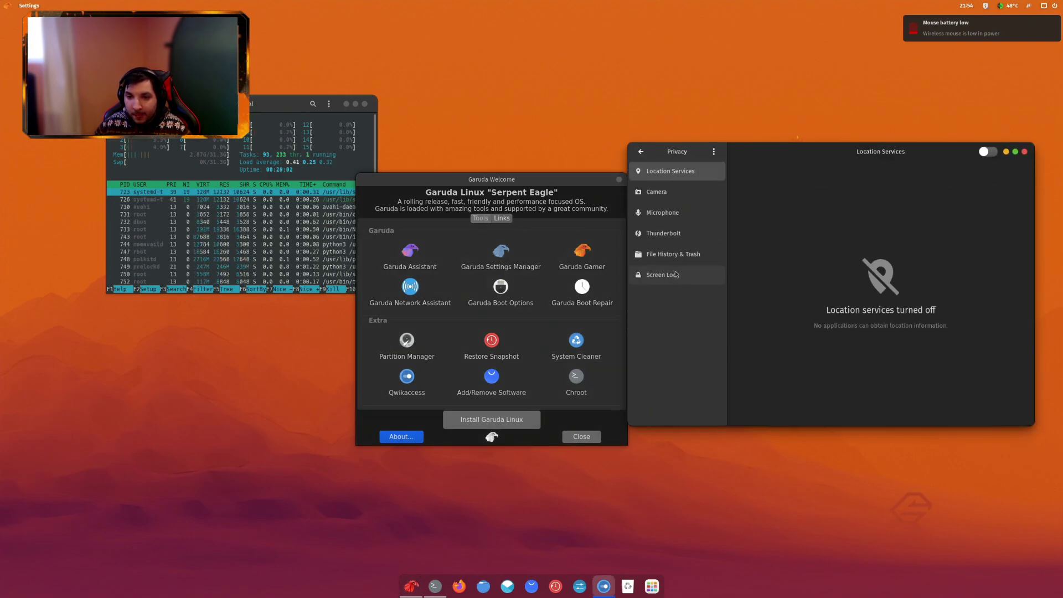
{"action": "left_click", "coordinate": [640, 149]}
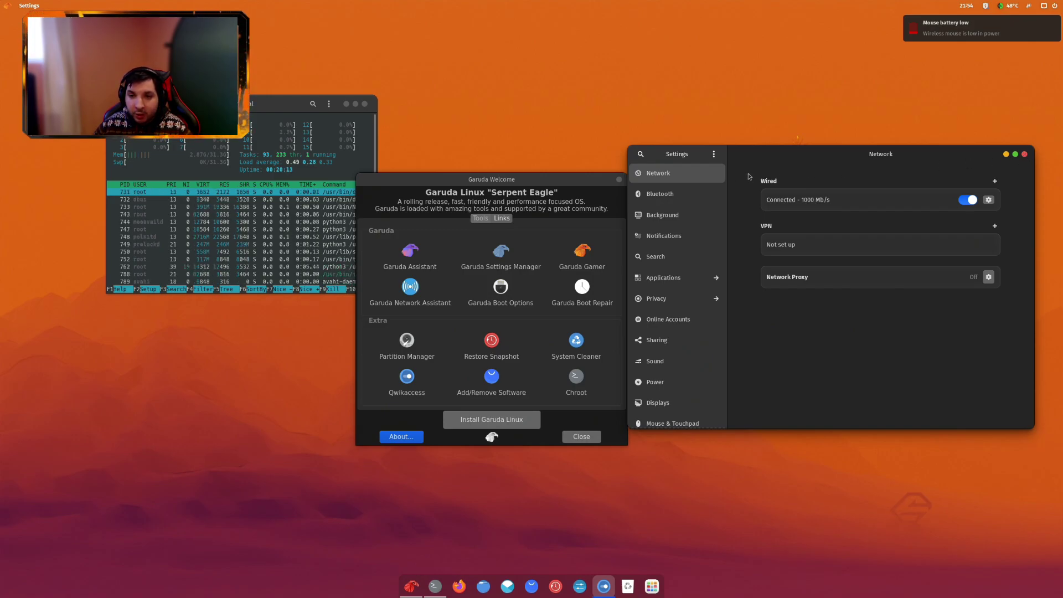
{"action": "left_click", "coordinate": [658, 194]}
{"action": "left_click", "coordinate": [662, 216]}
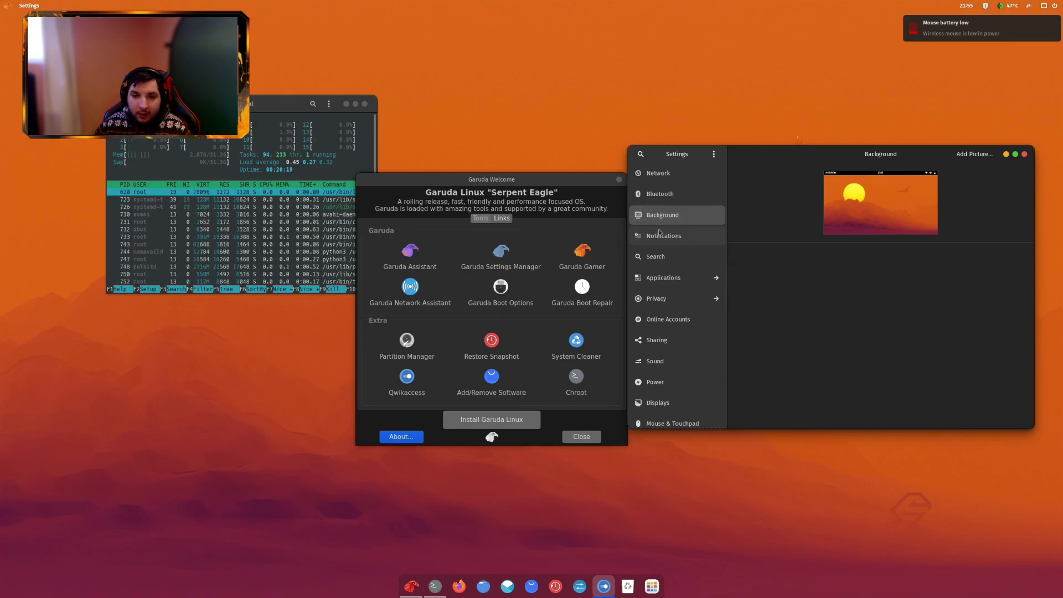
- Switch on Do Not Disturb in Notifications and dismiss the mouse battery low alert
{"action": "left_click", "coordinate": [659, 233]}
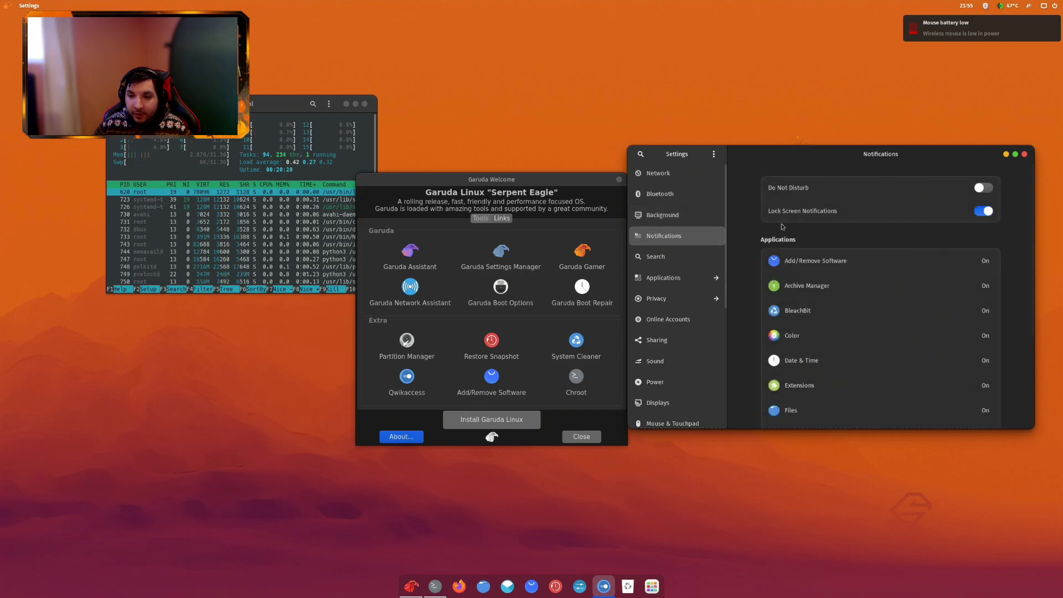
{"action": "left_click", "coordinate": [984, 187]}
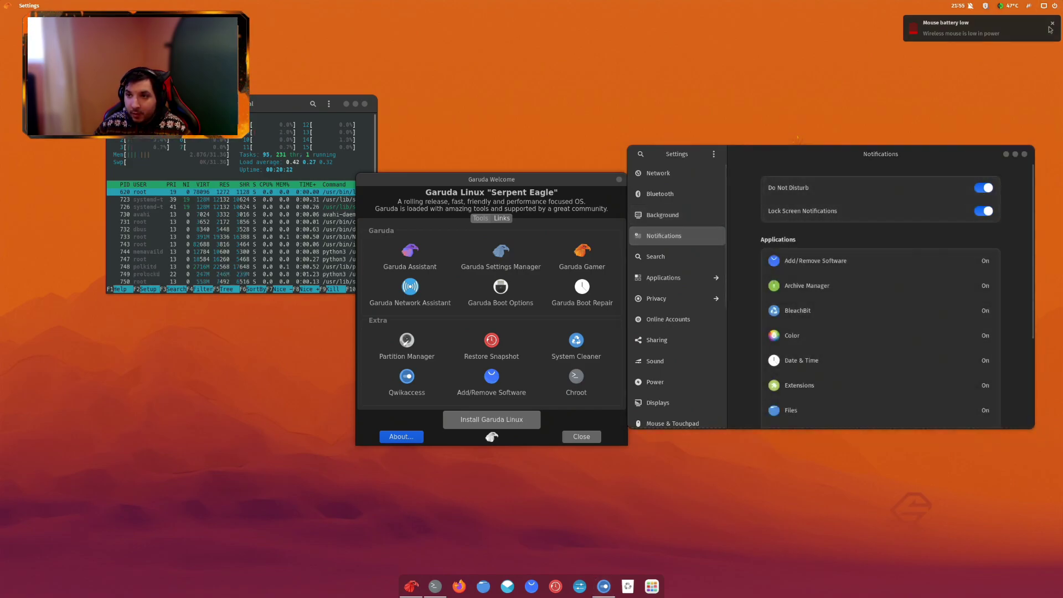
{"action": "scroll", "coordinate": [909, 237], "scroll_direction": "down", "scroll_amount": 3}
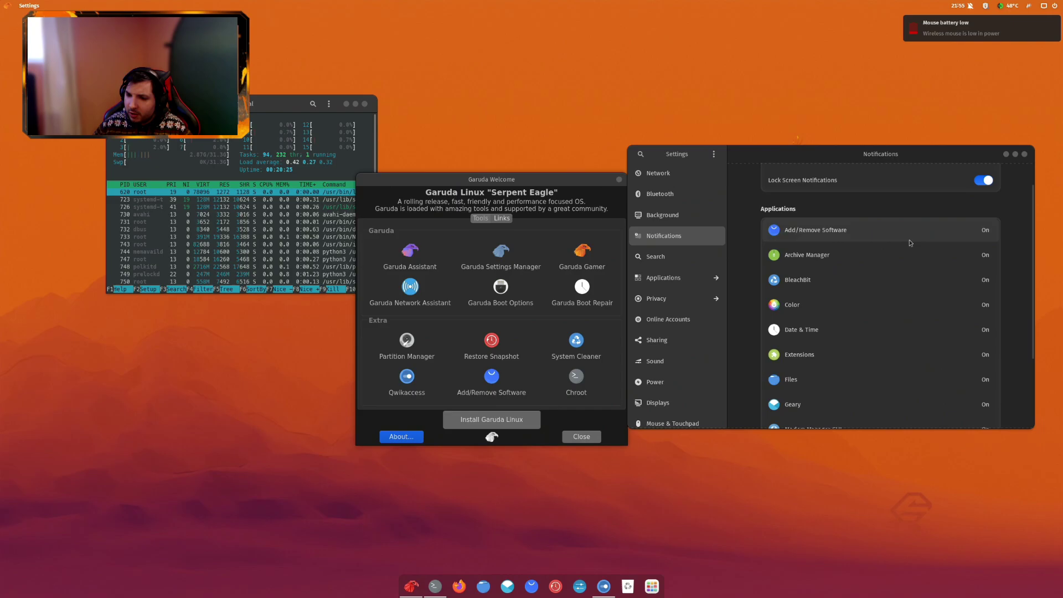
{"action": "scroll", "coordinate": [914, 230], "scroll_direction": "up", "scroll_amount": 3}
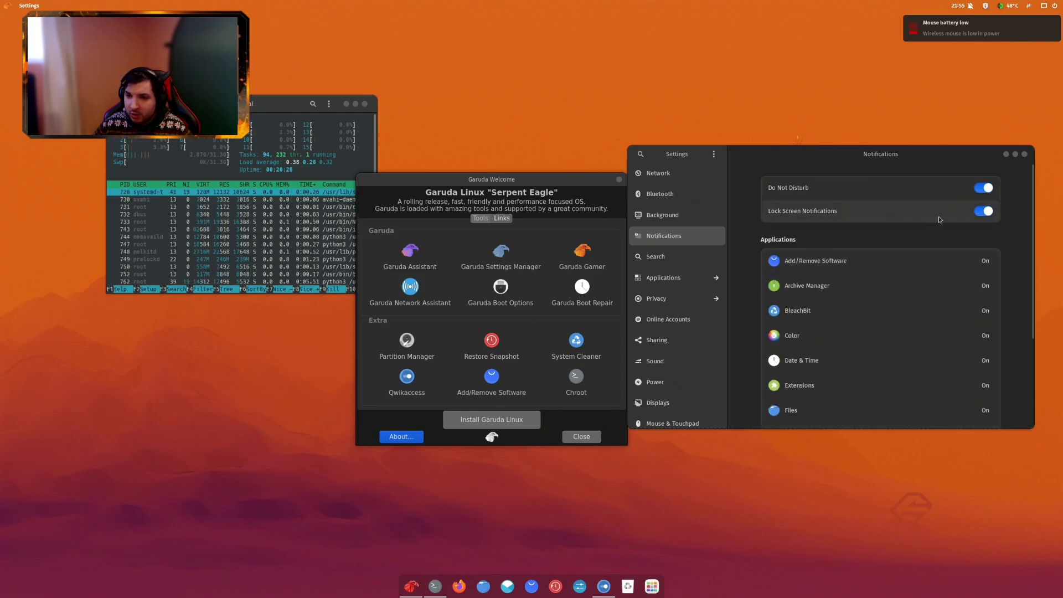
{"action": "left_click", "coordinate": [1054, 21]}
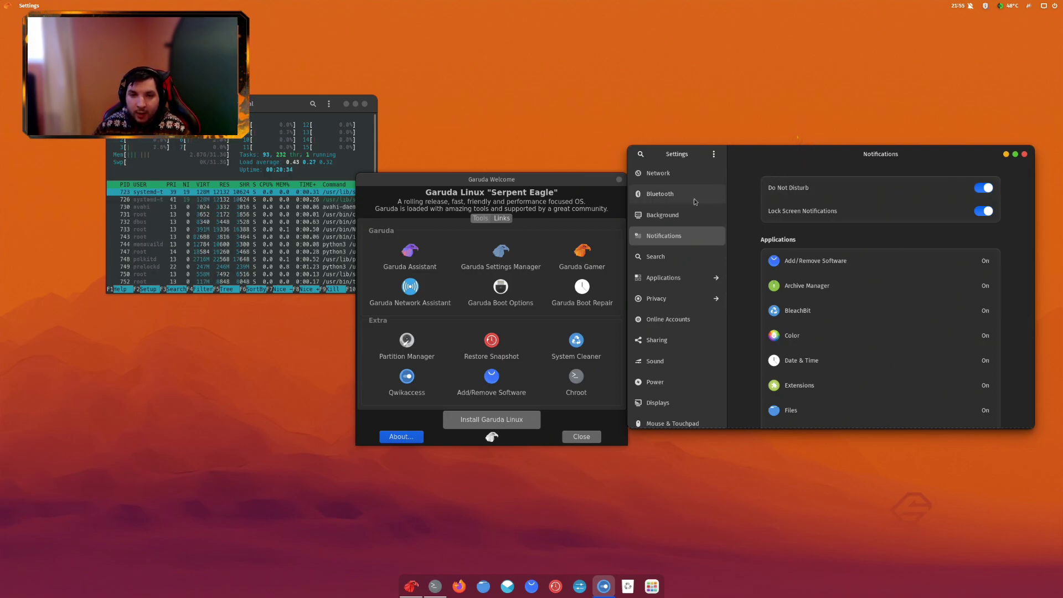
- Line up the htop terminal, Garuda Welcome and Settings left to right, Settings beside Welcome
{"action": "left_click_drag", "start_coordinate": [825, 151], "coordinate": [841, 121]}
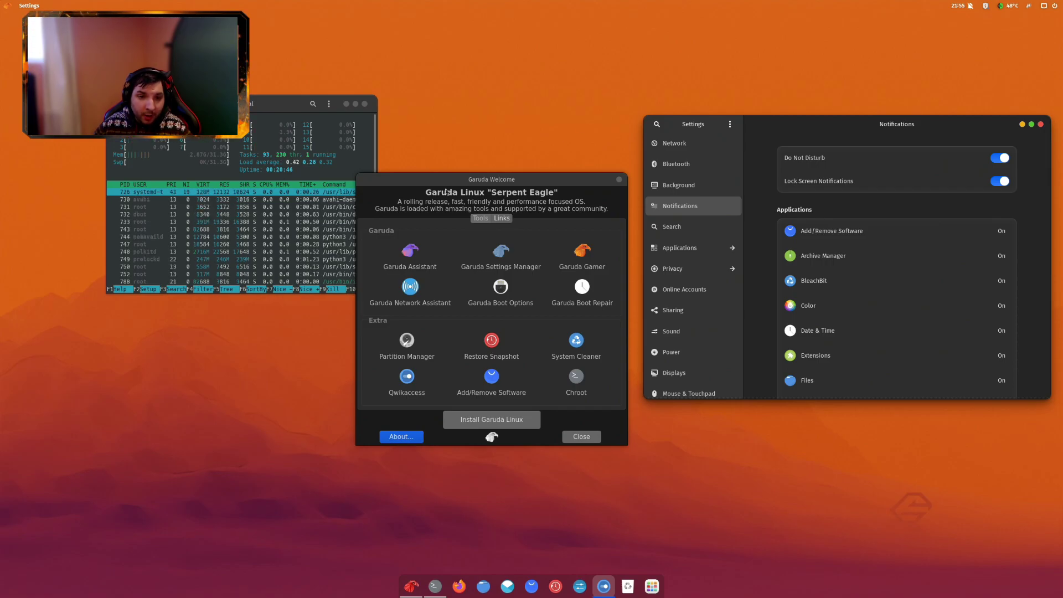
{"action": "left_click_drag", "start_coordinate": [454, 181], "coordinate": [474, 111]}
{"action": "left_click_drag", "start_coordinate": [264, 102], "coordinate": [219, 121]}
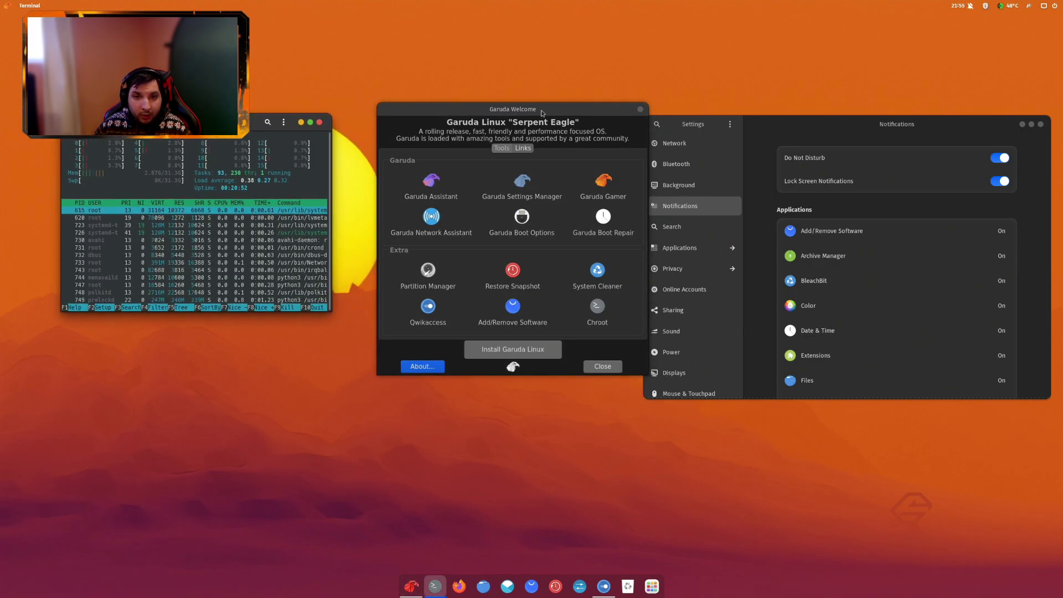
{"action": "left_click_drag", "start_coordinate": [542, 113], "coordinate": [514, 106]}
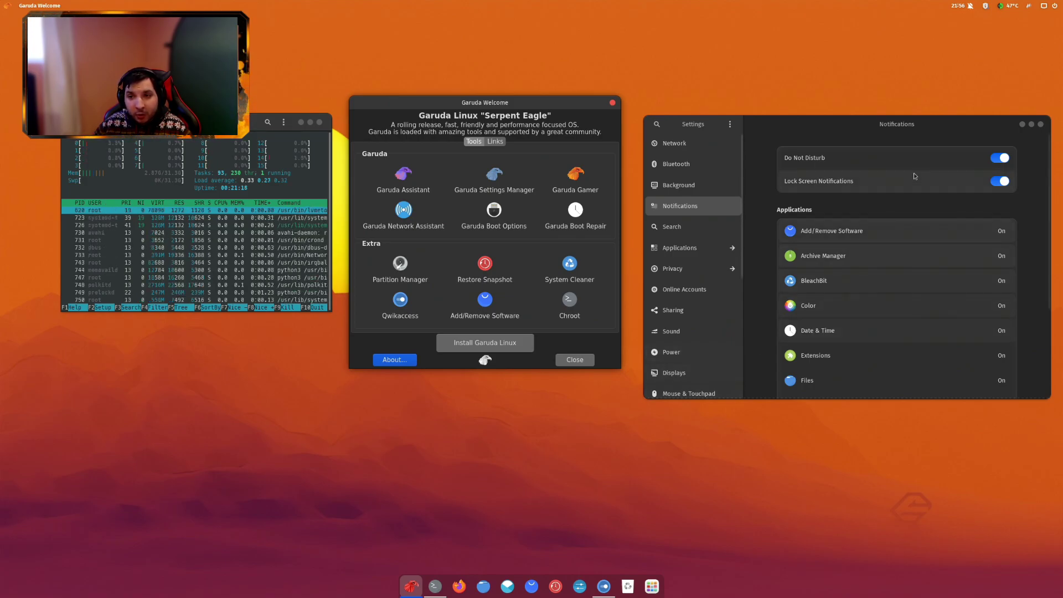
{"action": "left_click_drag", "start_coordinate": [854, 122], "coordinate": [833, 102]}
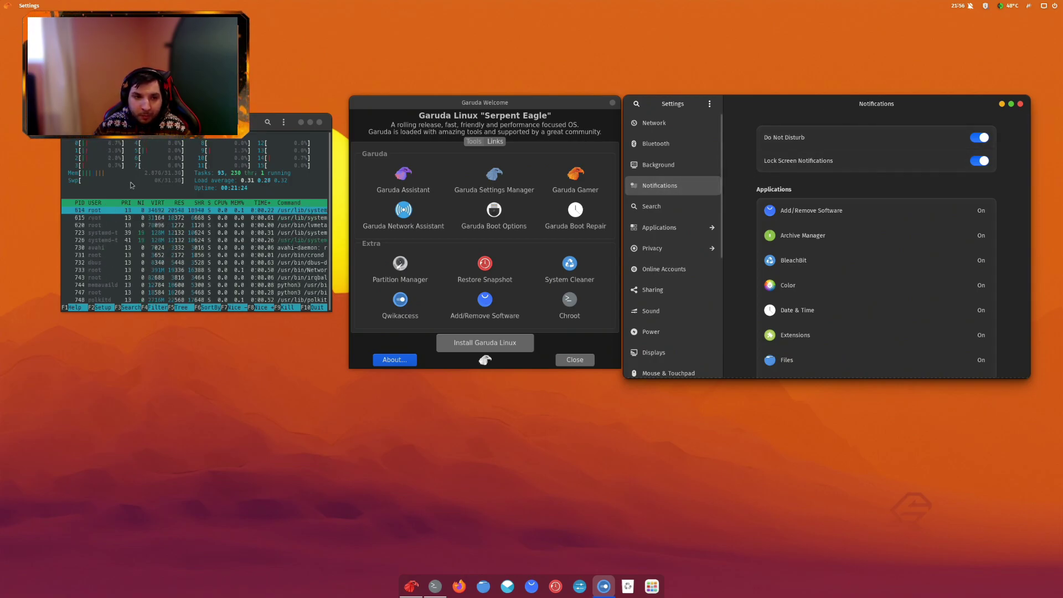
{"action": "scroll", "coordinate": [131, 185], "scroll_direction": "down", "scroll_amount": 1}
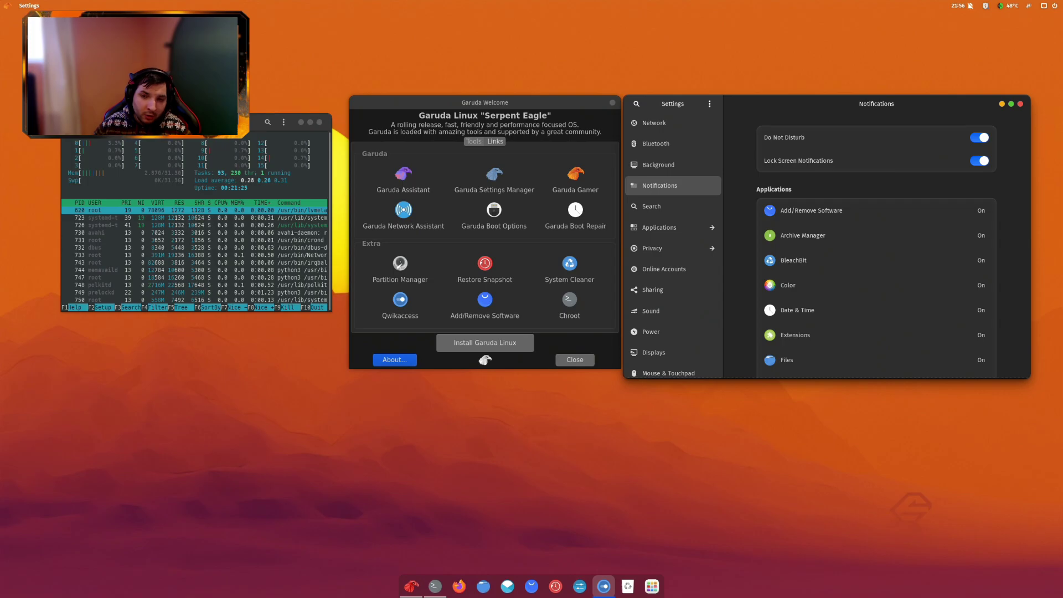